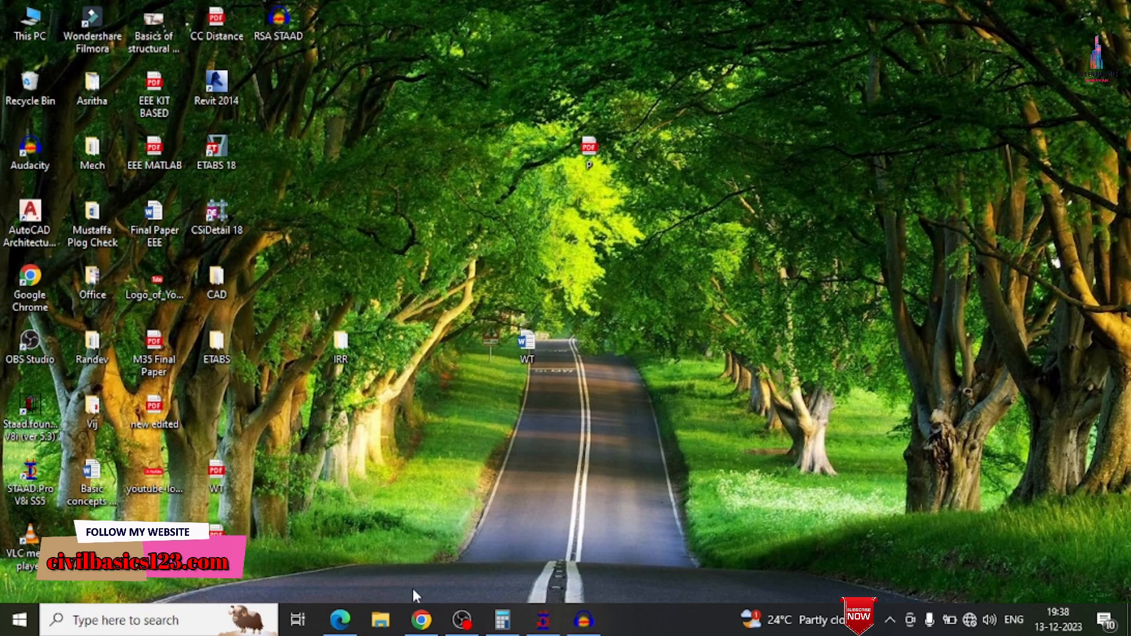
- Switch to the STAAD.Pro model, show it in isometric view, and review the column, beam and plate section properties
{"action": "left_click", "coordinate": [543, 620]}
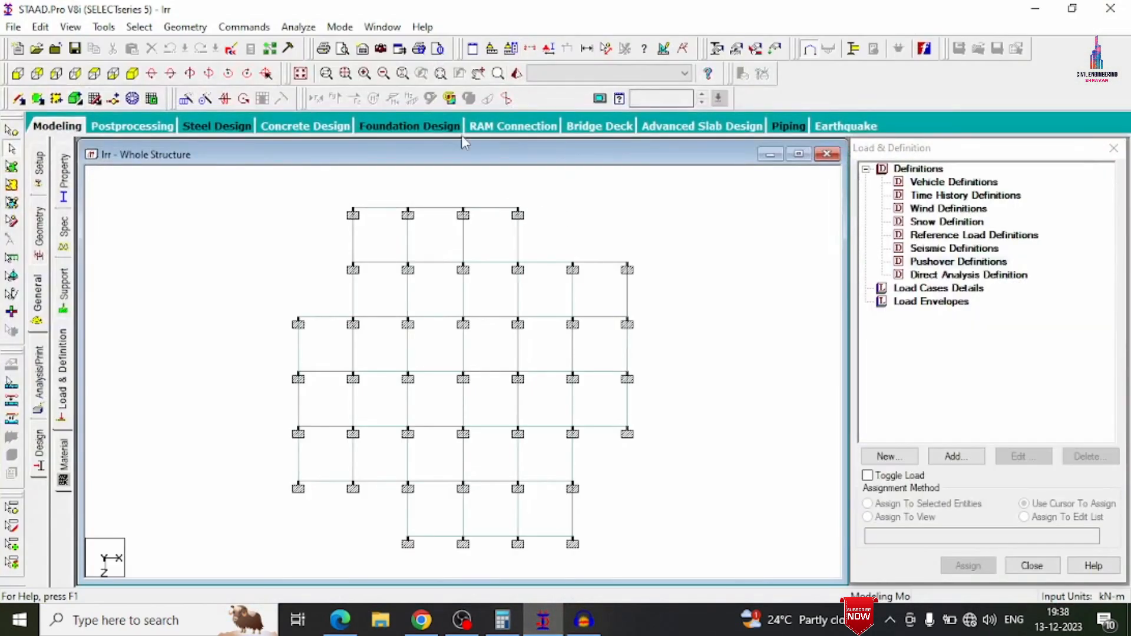
{"action": "left_click", "coordinate": [132, 73]}
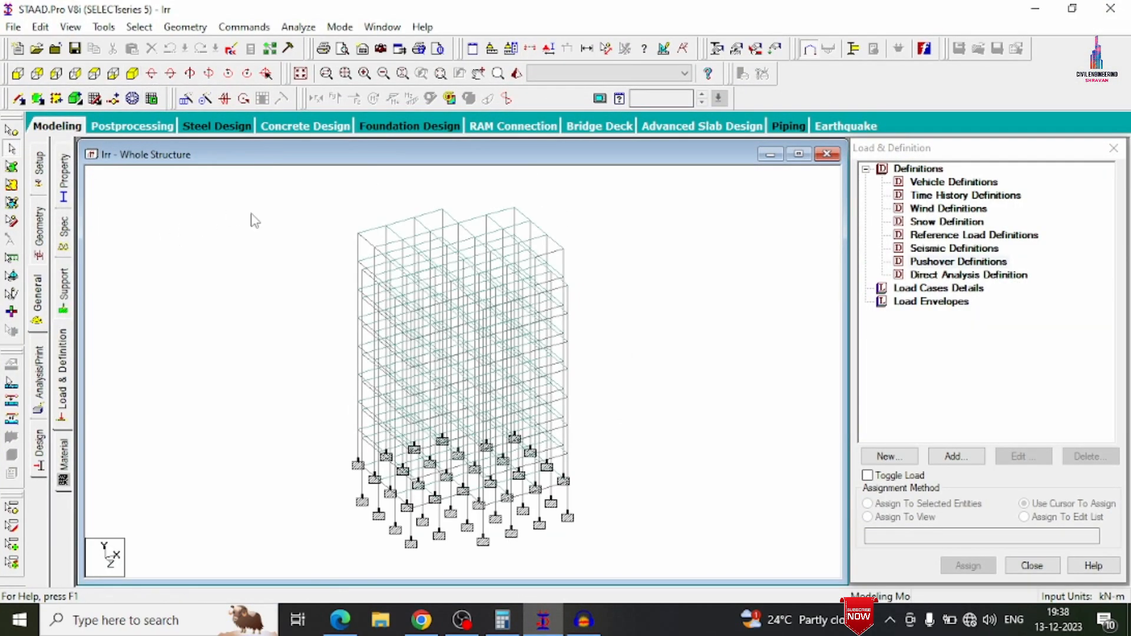
{"action": "left_click", "coordinate": [69, 186]}
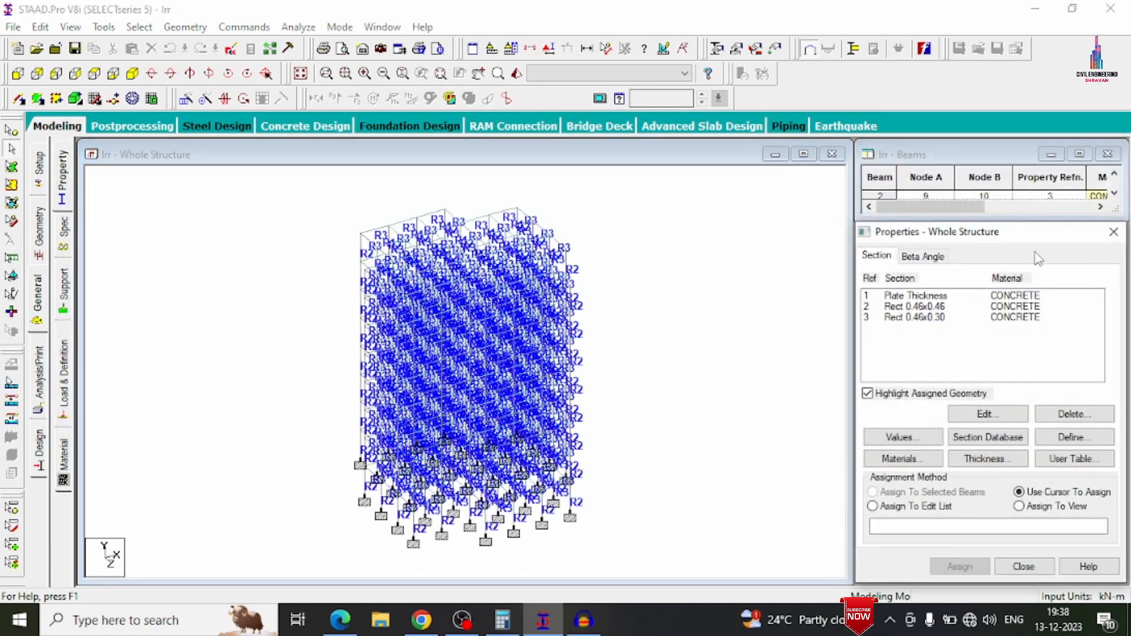
{"action": "left_click", "coordinate": [942, 309]}
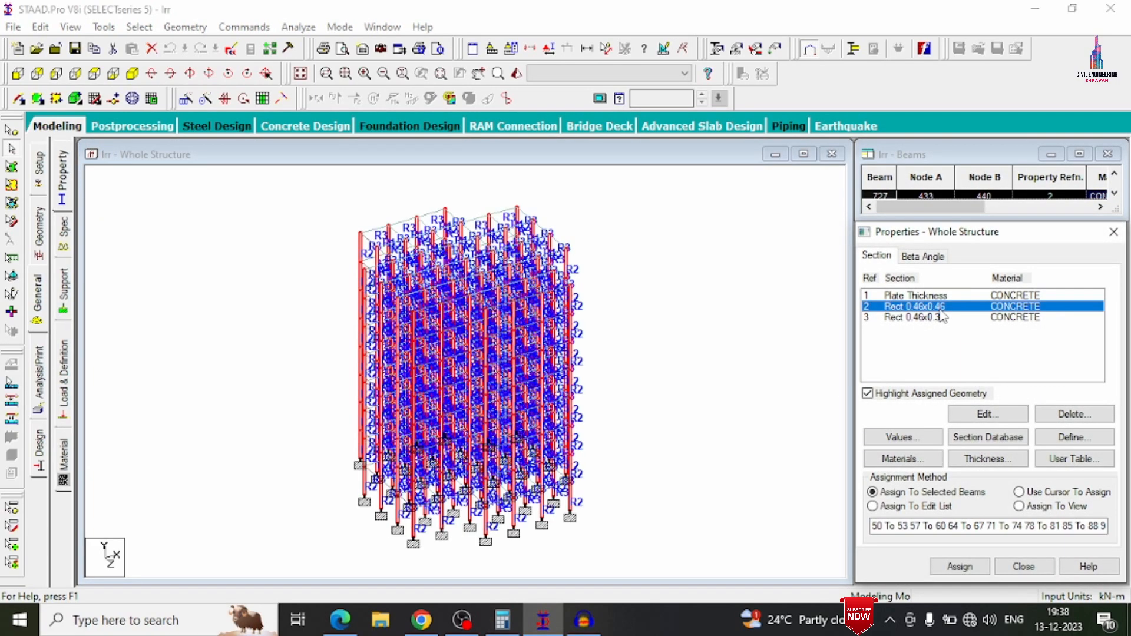
{"action": "left_click", "coordinate": [942, 320]}
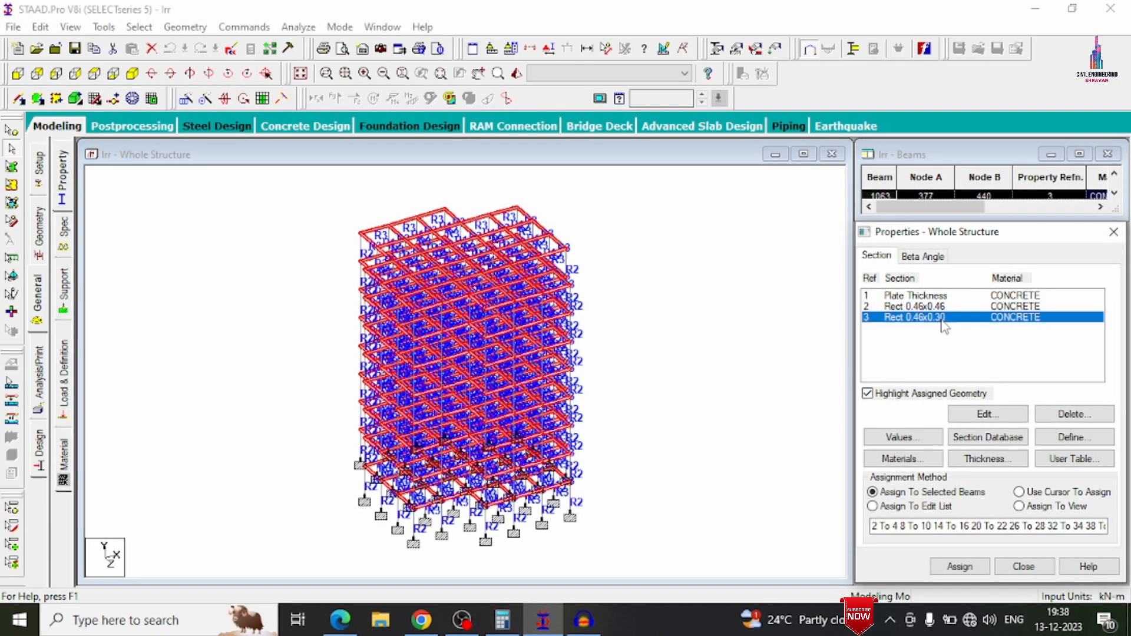
{"action": "left_click", "coordinate": [929, 303]}
{"action": "left_click", "coordinate": [988, 414]}
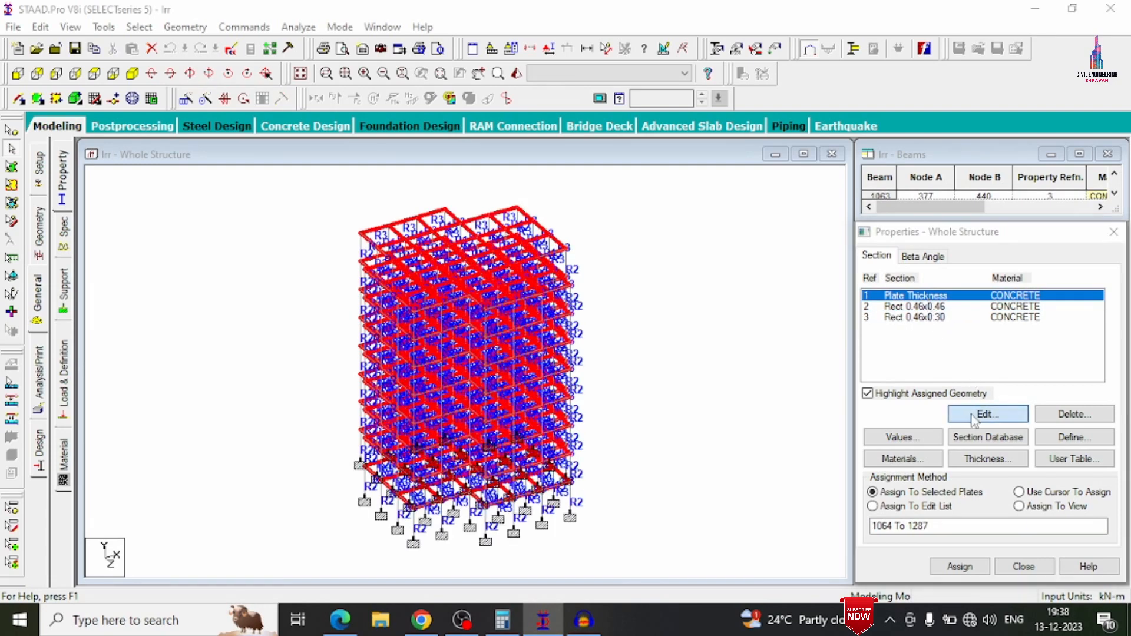
{"action": "left_click", "coordinate": [715, 155]}
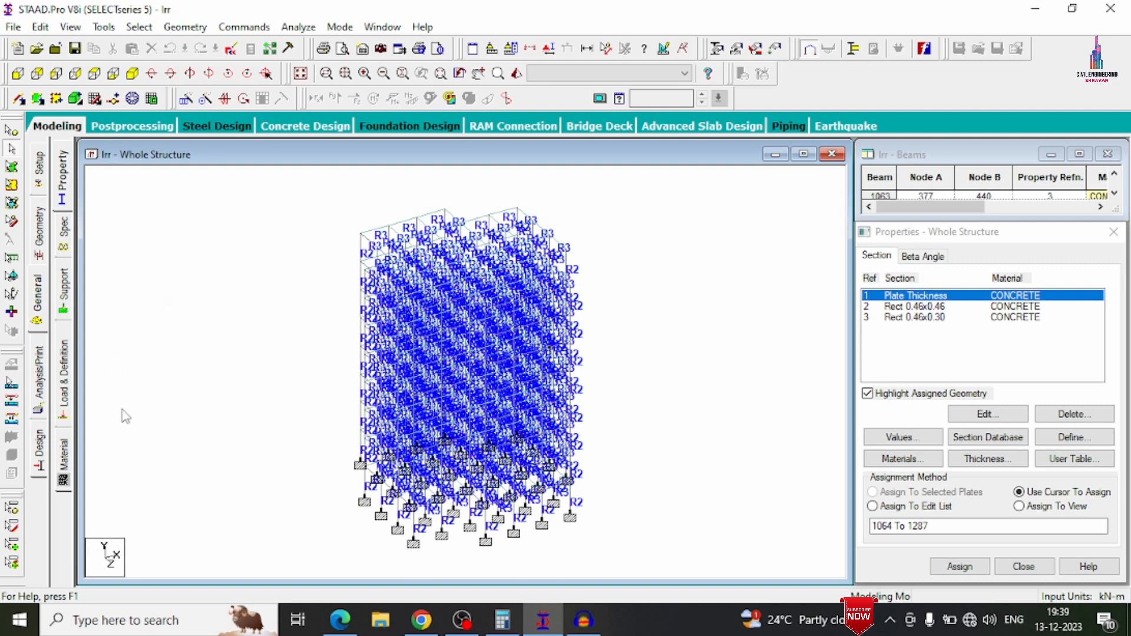
- Add a wind load definition with type number 1 and the comment WIND 1
{"action": "left_click", "coordinate": [62, 381]}
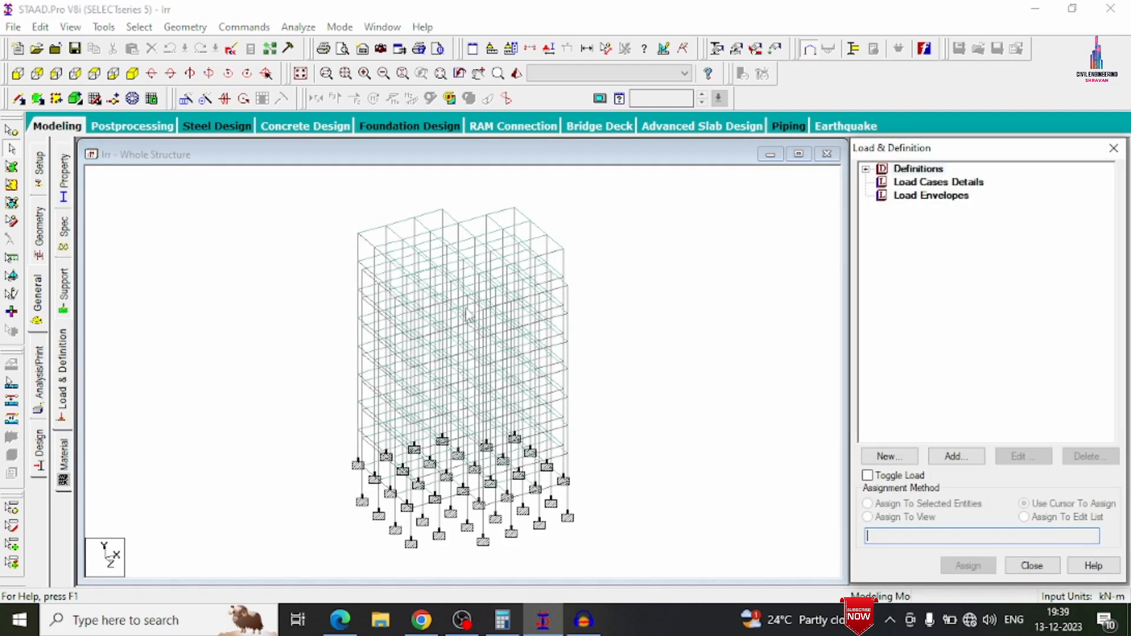
{"action": "left_click", "coordinate": [867, 175]}
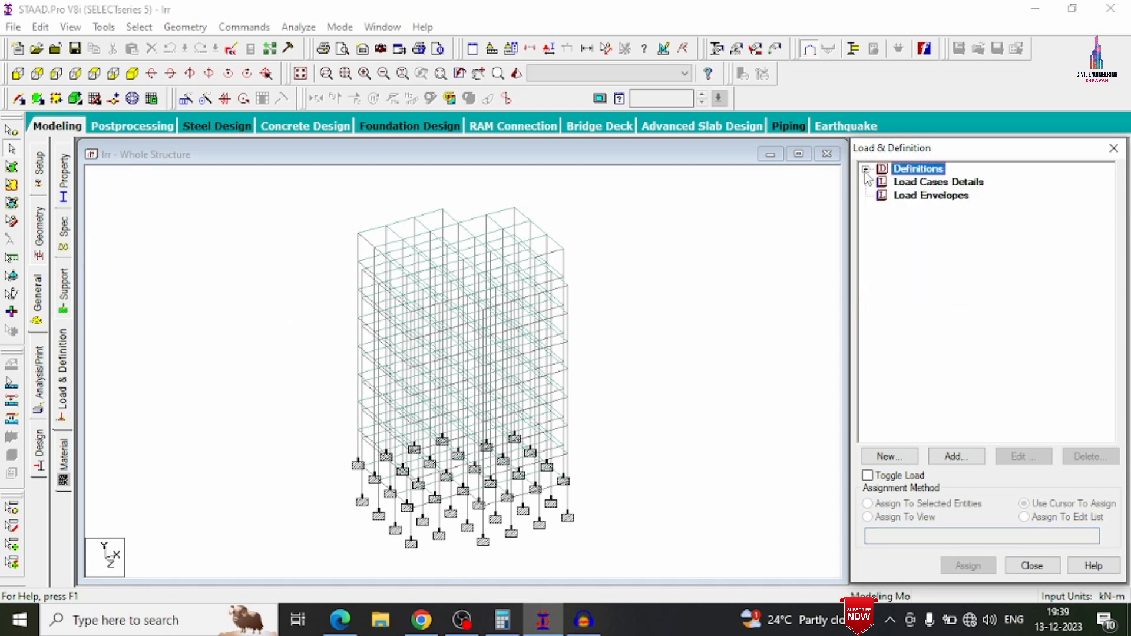
{"action": "left_click", "coordinate": [865, 170]}
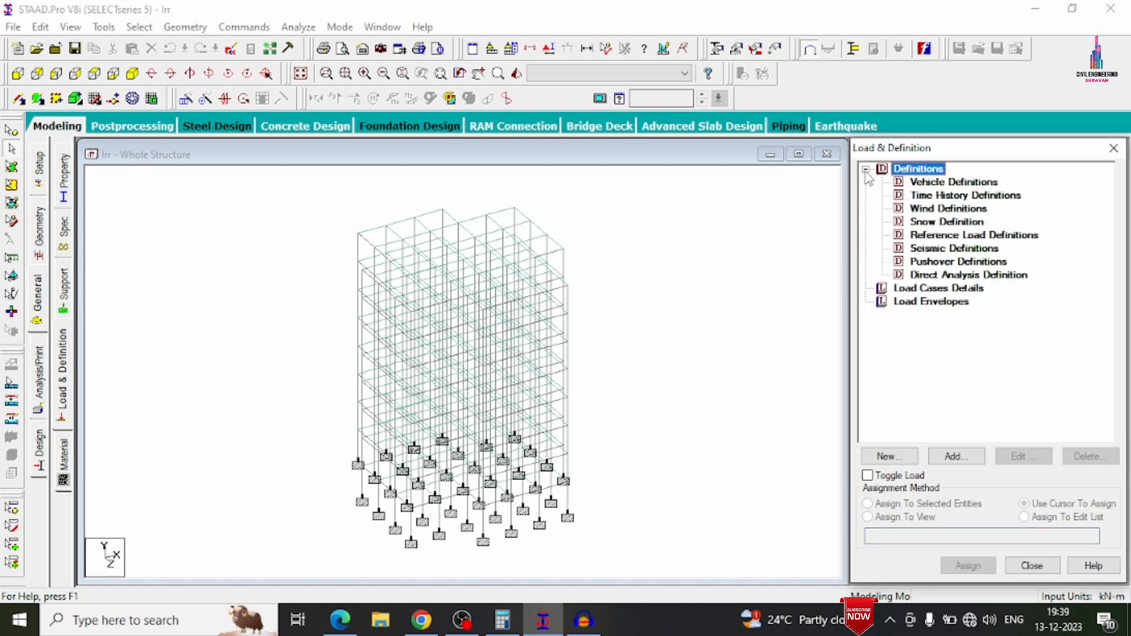
{"action": "left_click", "coordinate": [922, 209]}
{"action": "left_click", "coordinate": [954, 457]}
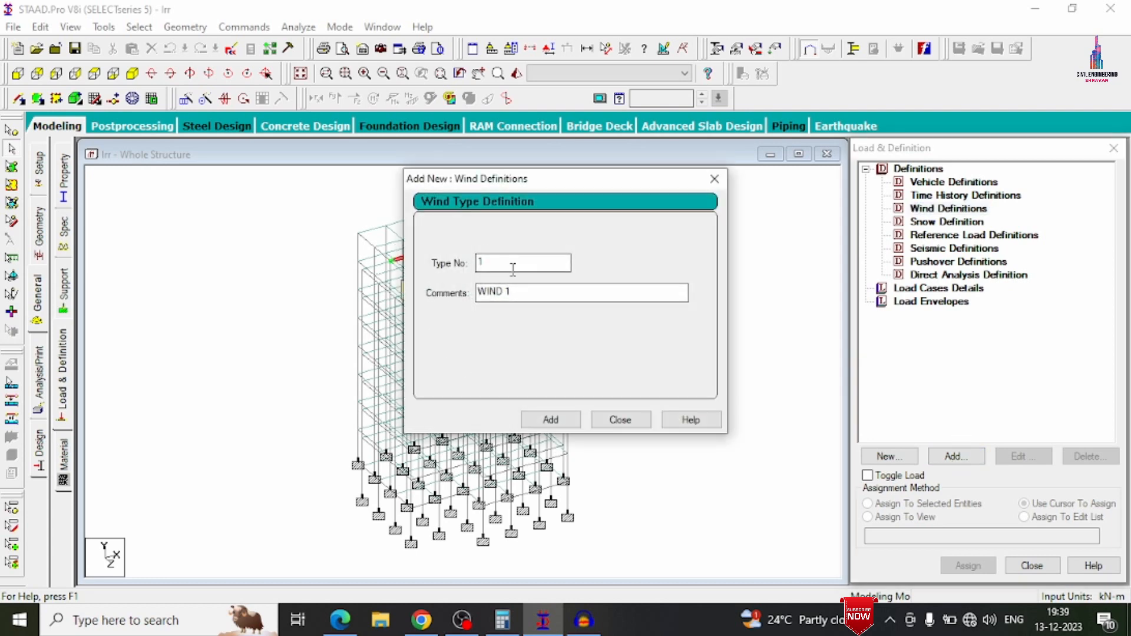
{"action": "left_click", "coordinate": [549, 419]}
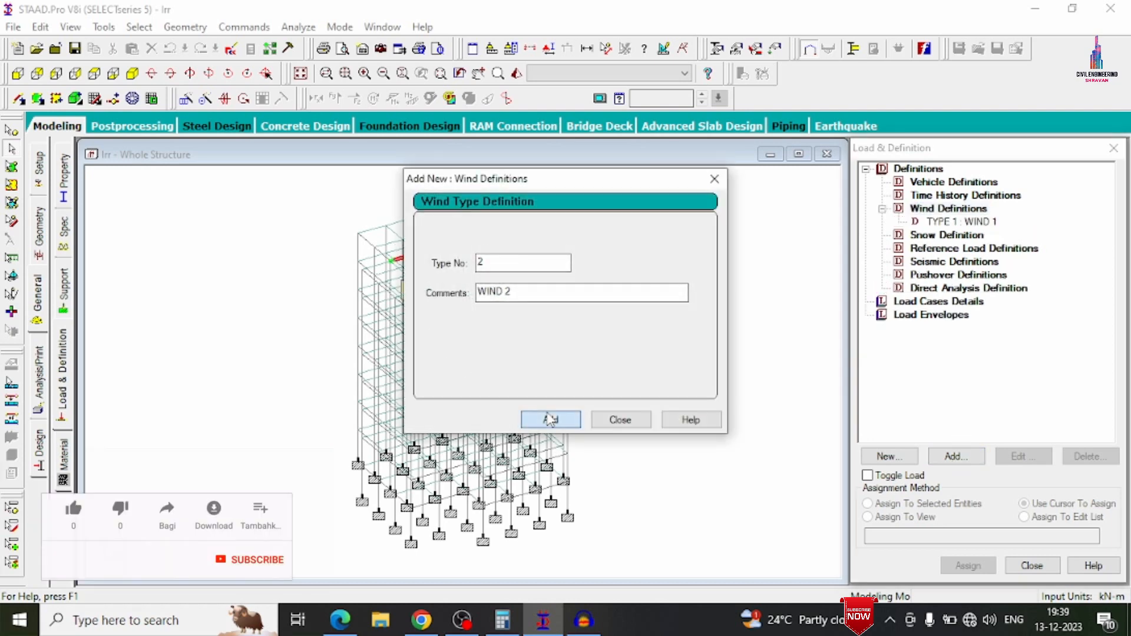
{"action": "left_click", "coordinate": [620, 420]}
- Start an ASCE-7 intensity calculation for WIND 1 using the 2010 edition and building classification Category IV
{"action": "left_click", "coordinate": [963, 222]}
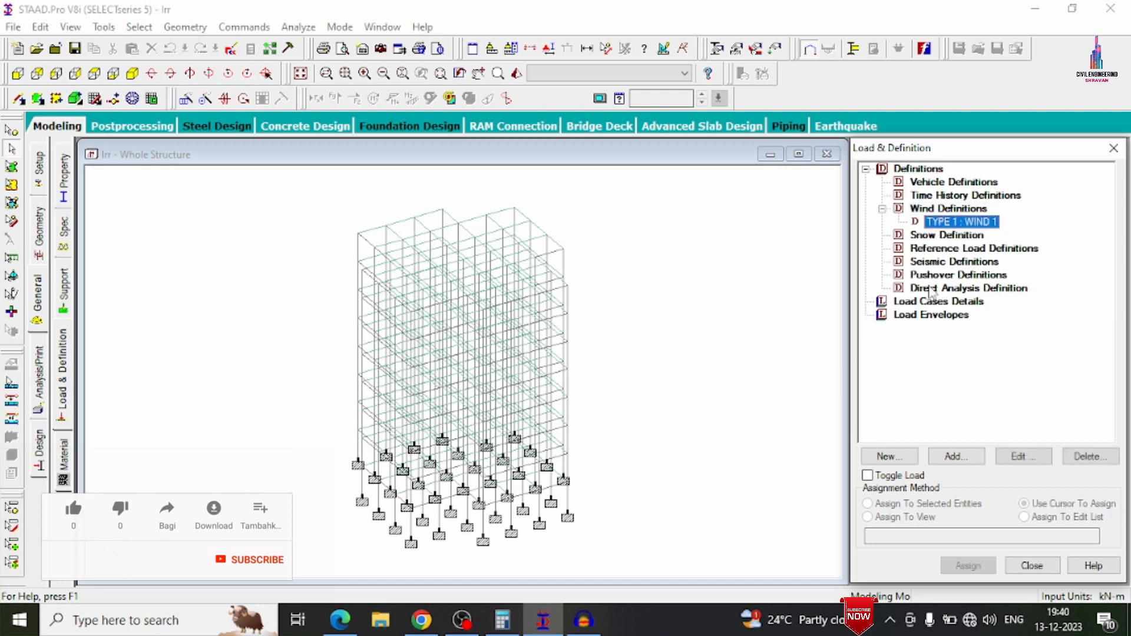
{"action": "left_click", "coordinate": [954, 456]}
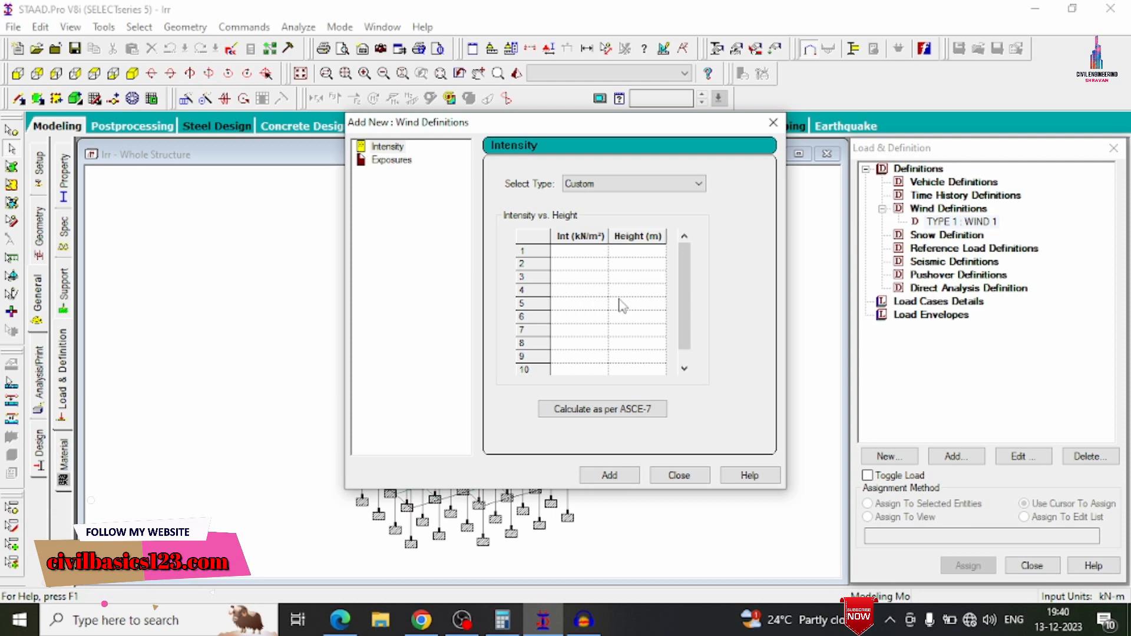
{"action": "left_click", "coordinate": [618, 417]}
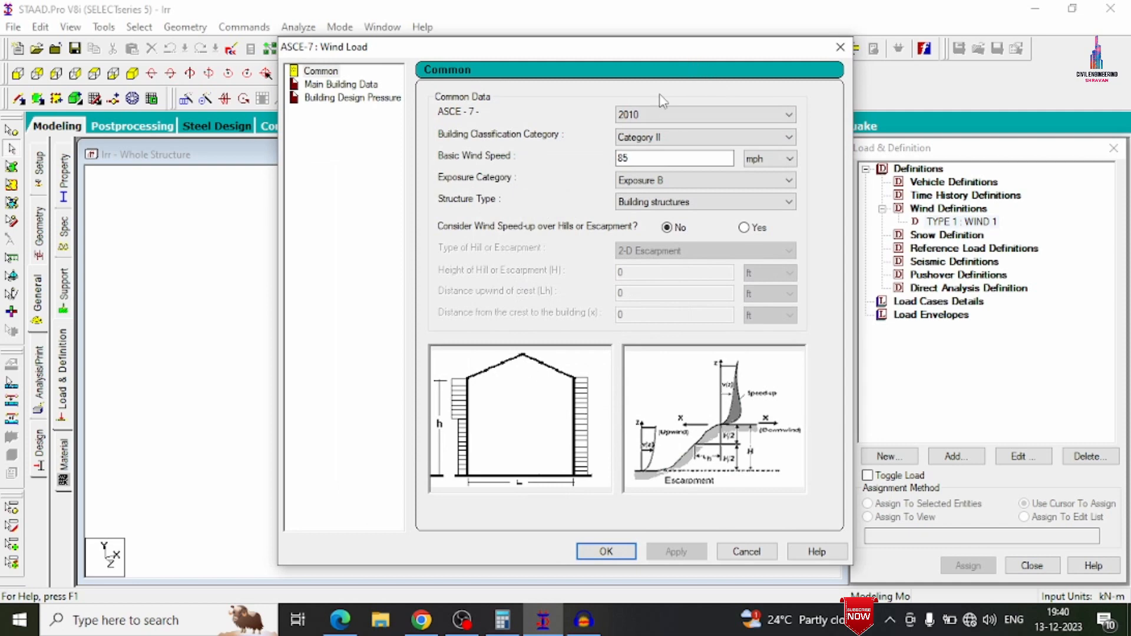
{"action": "left_click", "coordinate": [653, 115]}
{"action": "left_click", "coordinate": [653, 117]}
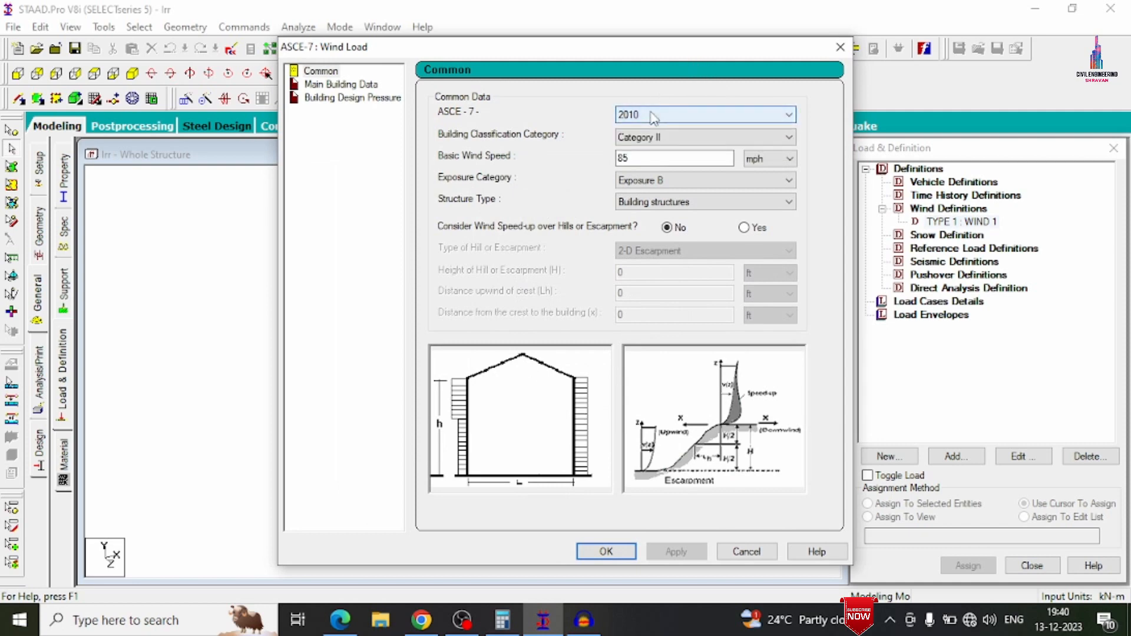
{"action": "left_click", "coordinate": [638, 137]}
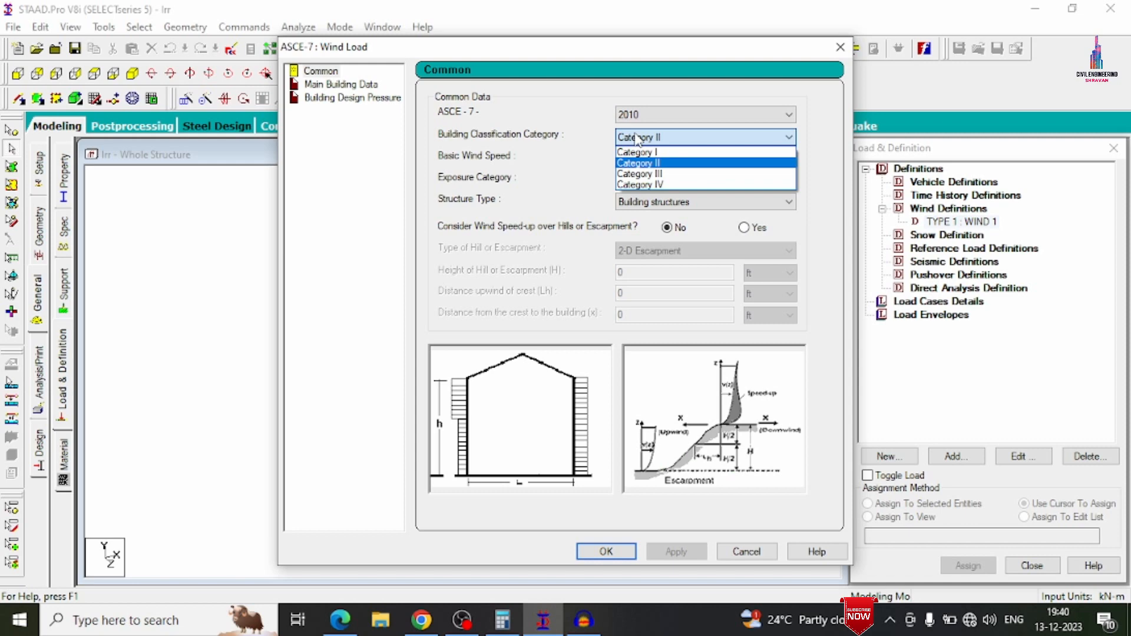
{"action": "left_click", "coordinate": [649, 184]}
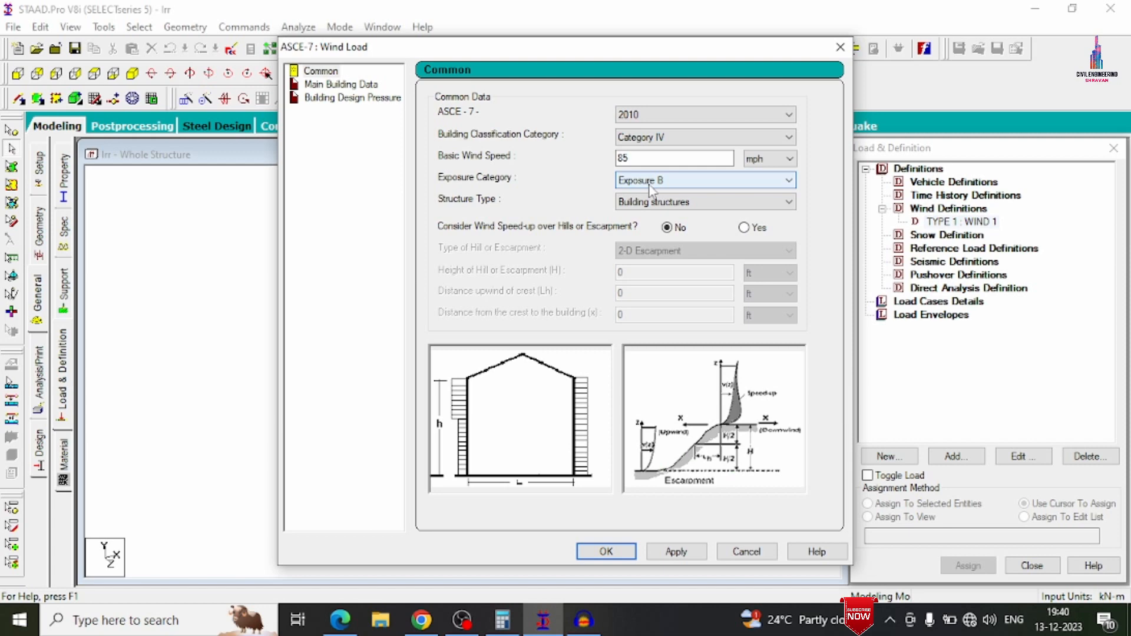
- Set the basic wind speed to 44 m/sec, keeping Exposure B and the Building structures type
{"action": "double_click", "coordinate": [624, 158]}
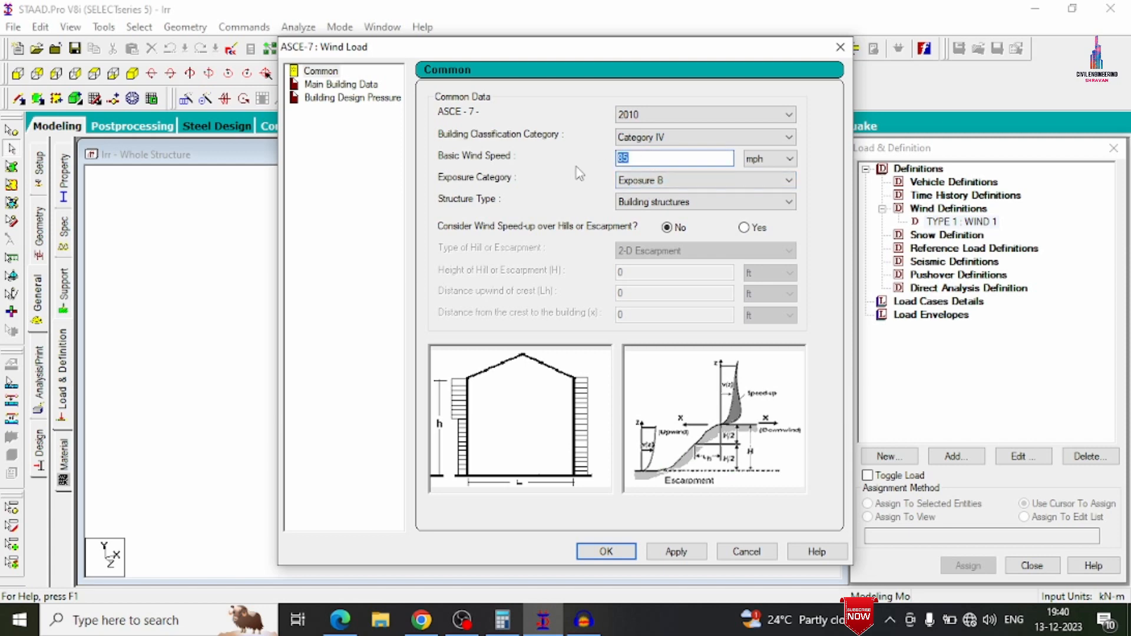
{"action": "type", "text": "44"}
{"action": "left_click", "coordinate": [763, 159]}
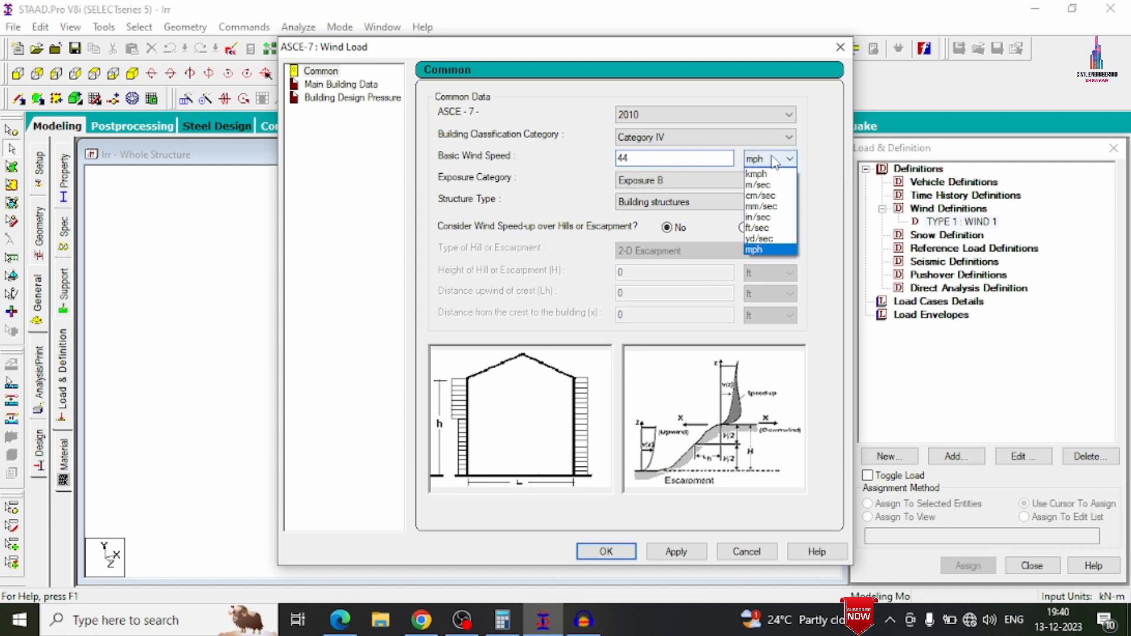
{"action": "left_click", "coordinate": [769, 187]}
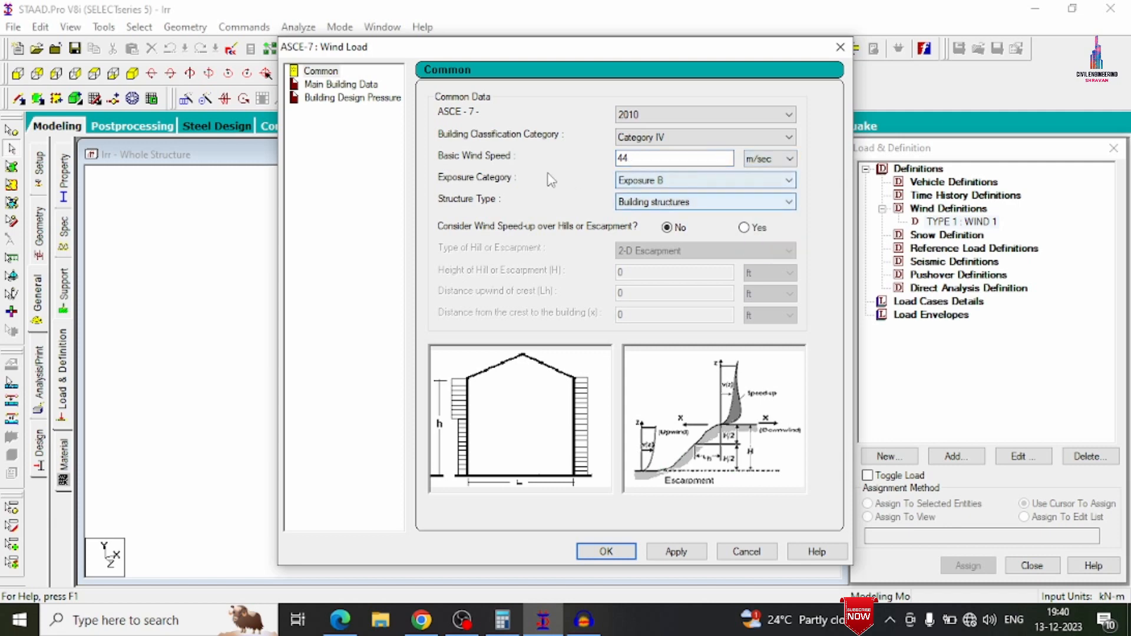
{"action": "left_click", "coordinate": [681, 183]}
{"action": "left_click", "coordinate": [680, 188]}
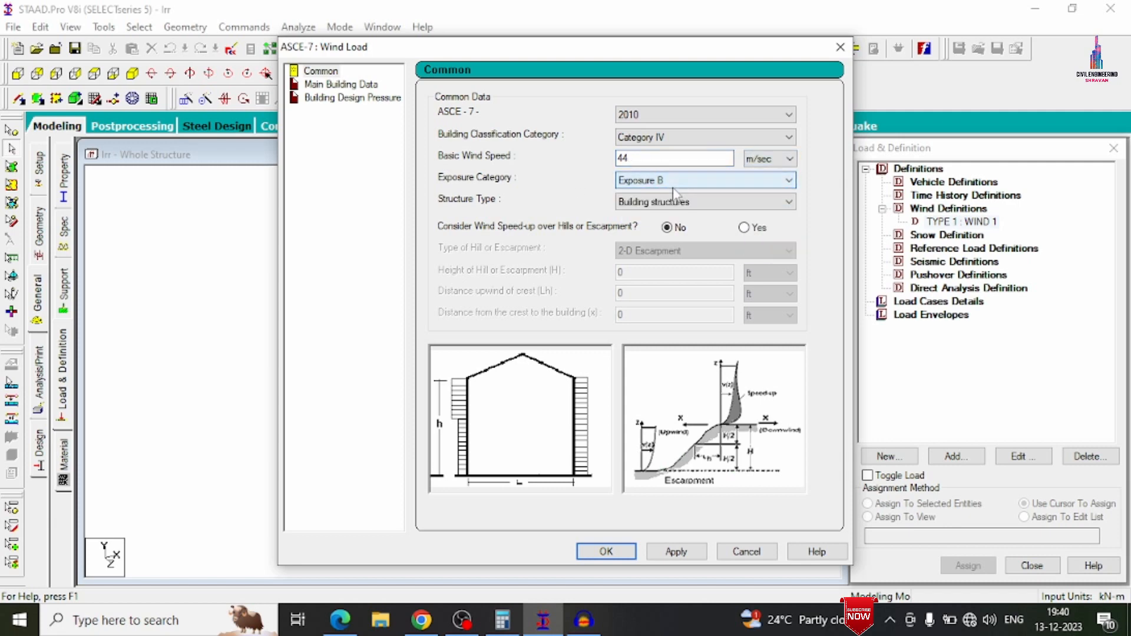
{"action": "left_click", "coordinate": [675, 203]}
{"action": "left_click", "coordinate": [674, 217]}
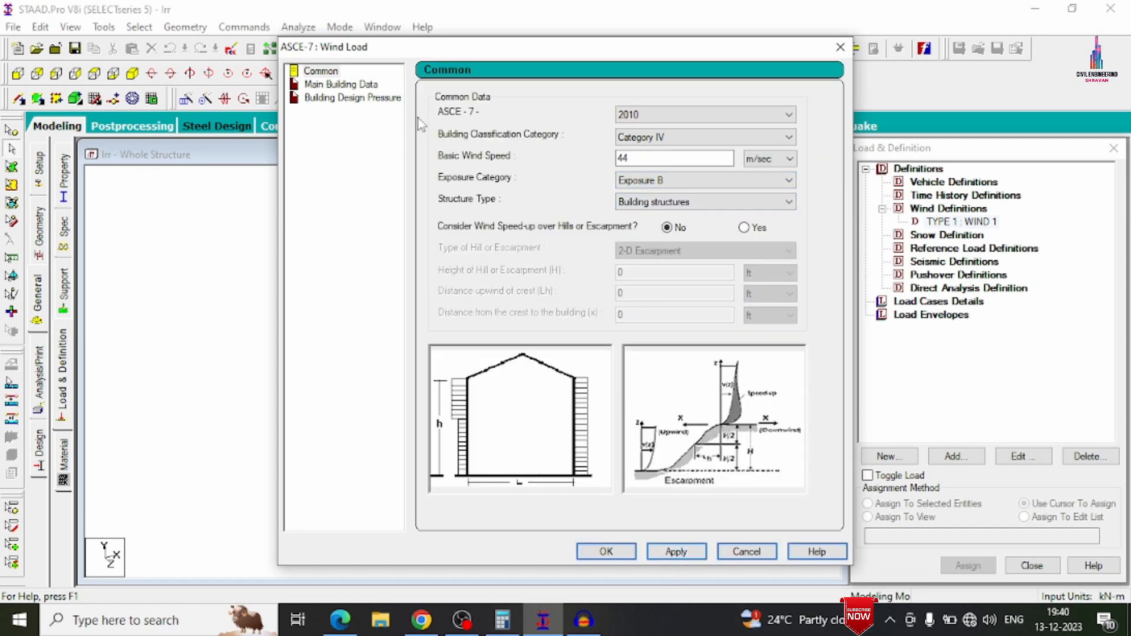
- In the main building data, enter a building height of 24 and lengths of 18 both along and normal to the wind
{"action": "left_click", "coordinate": [361, 88]}
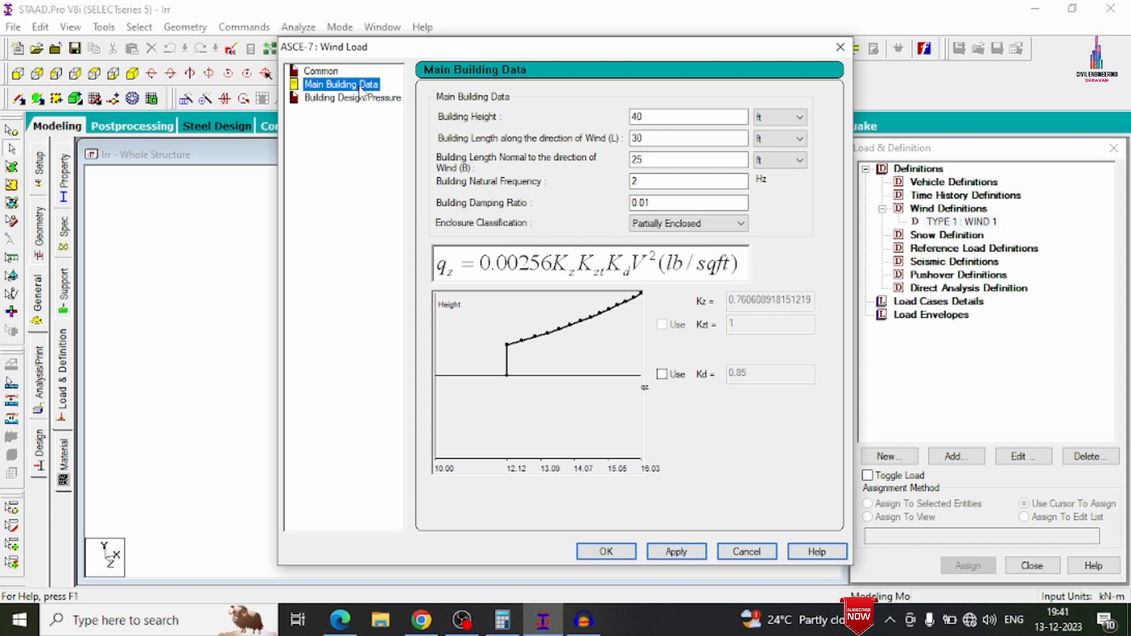
{"action": "key", "text": "Tab"}
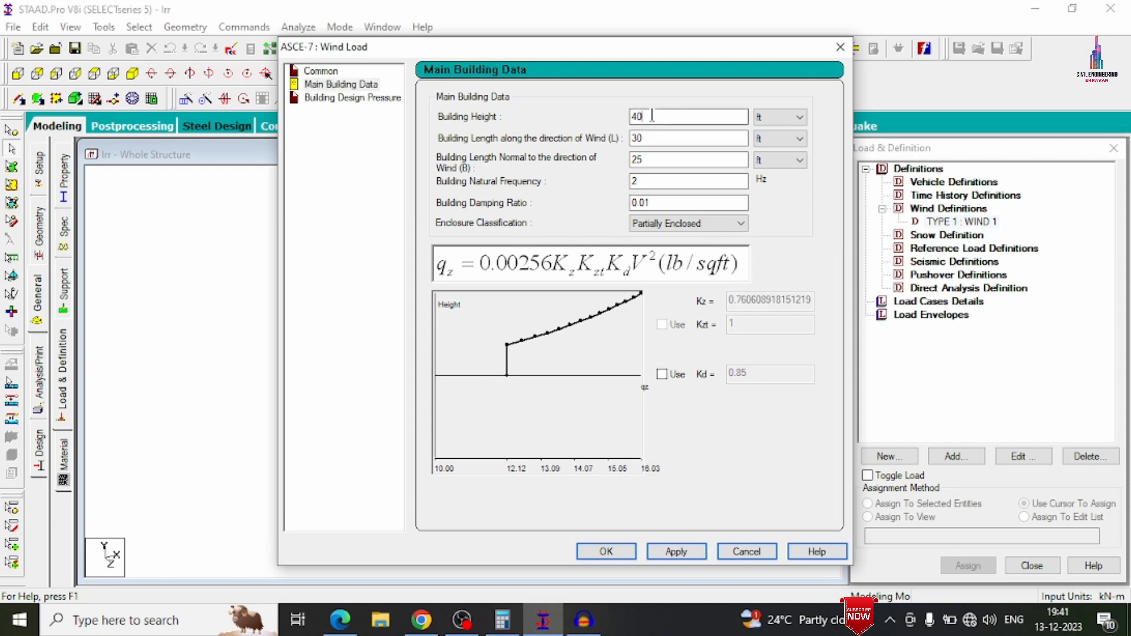
{"action": "type", "text": "24"}
{"action": "key", "text": "Tab"}
{"action": "type", "text": "18"}
{"action": "key", "text": "Tab"}
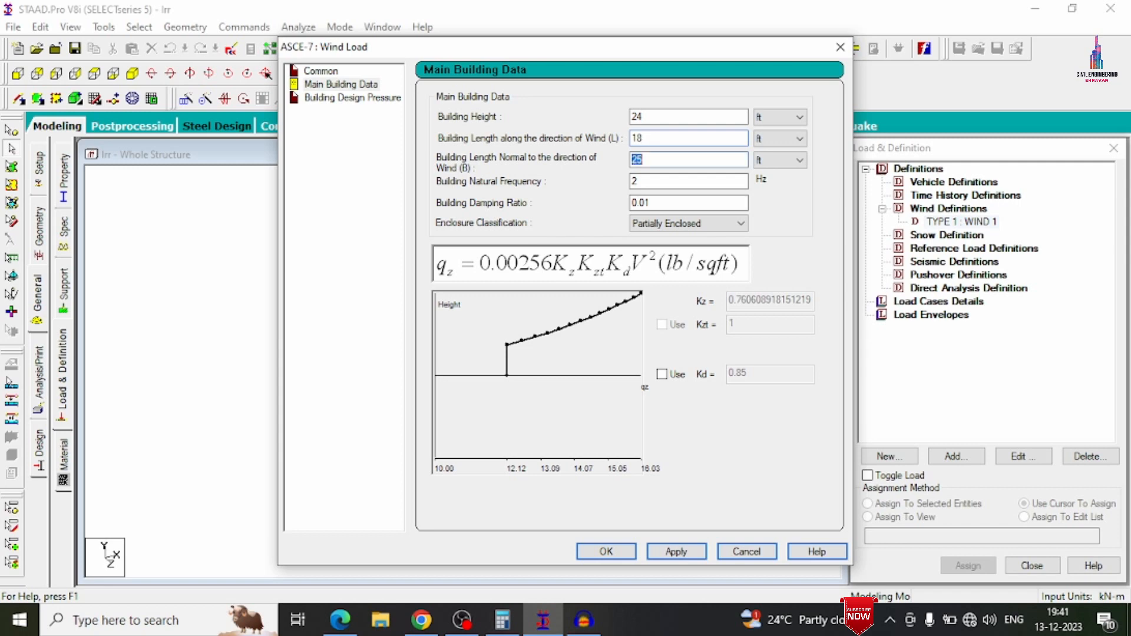
{"action": "type", "text": "18"}
- Change the units of the building height and both building lengths to metres and apply the main building data
{"action": "left_click", "coordinate": [766, 117]}
{"action": "left_click", "coordinate": [774, 146]}
{"action": "left_click", "coordinate": [774, 145]}
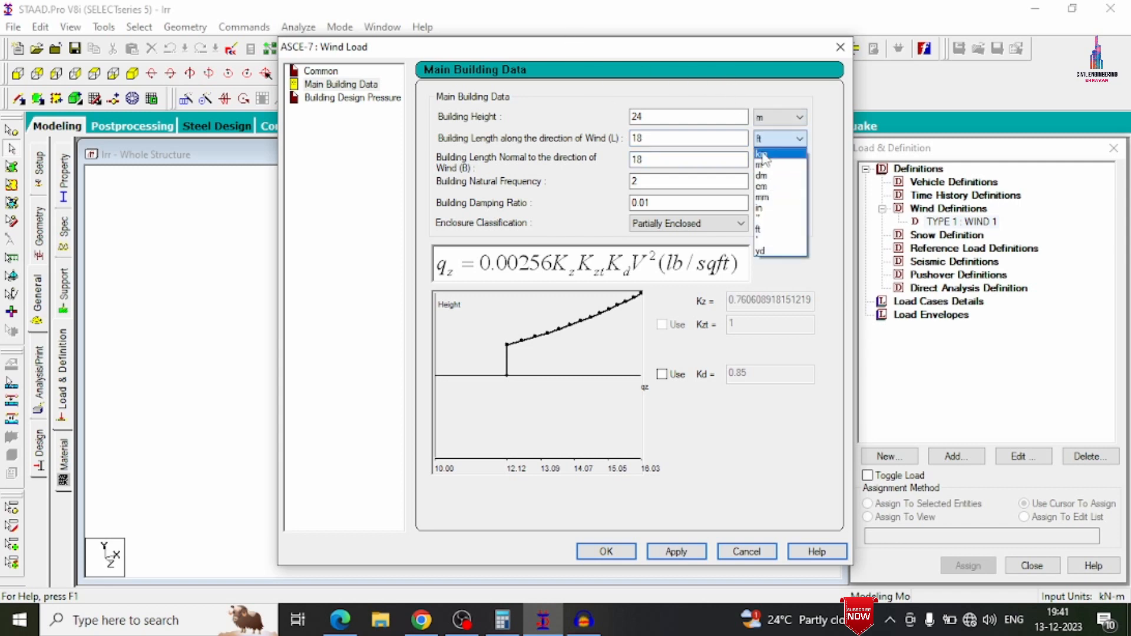
{"action": "left_click", "coordinate": [766, 165]}
{"action": "left_click", "coordinate": [772, 160]}
{"action": "left_click", "coordinate": [761, 186]}
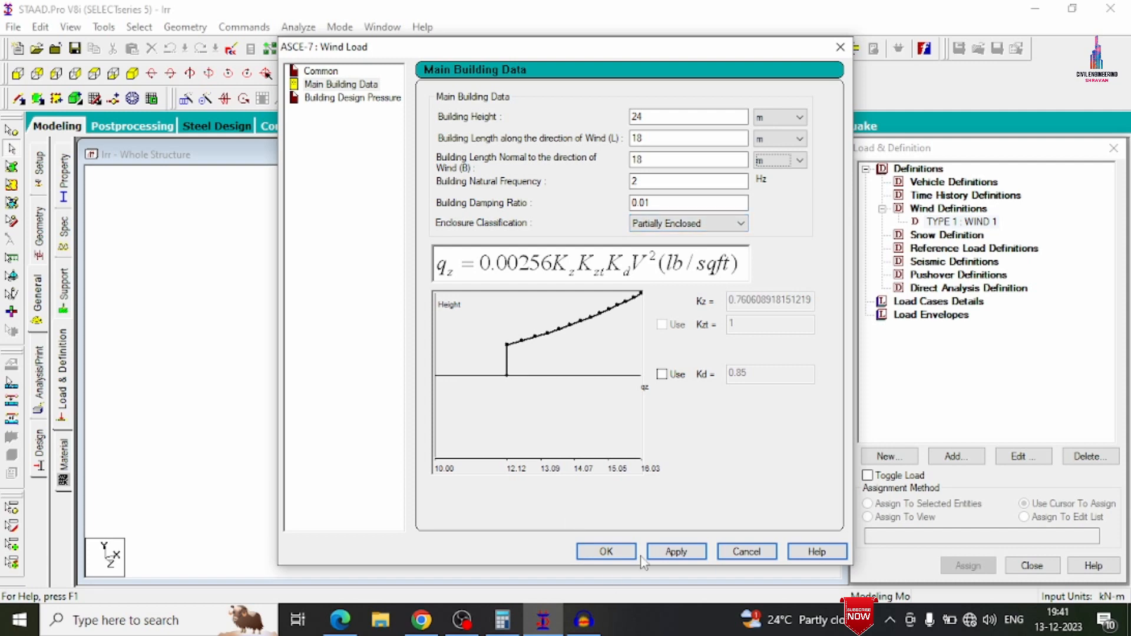
{"action": "left_click", "coordinate": [677, 551]}
- Apply the building design pressure for the windward wall and accept the ASCE-7 wind load settings
{"action": "left_click", "coordinate": [347, 98]}
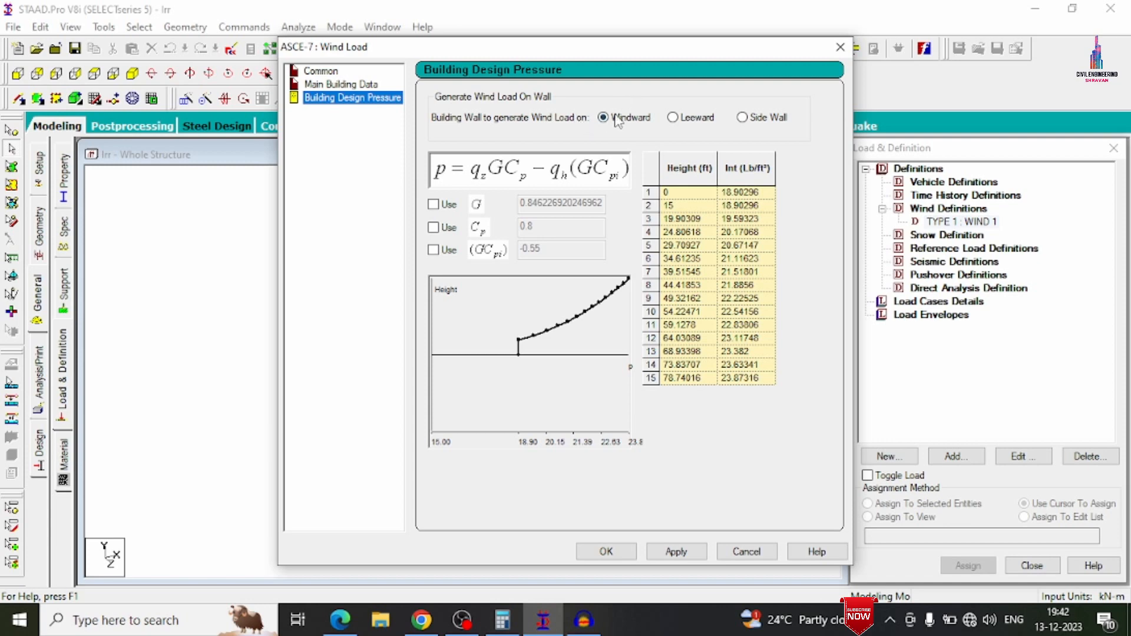
{"action": "left_click", "coordinate": [684, 551]}
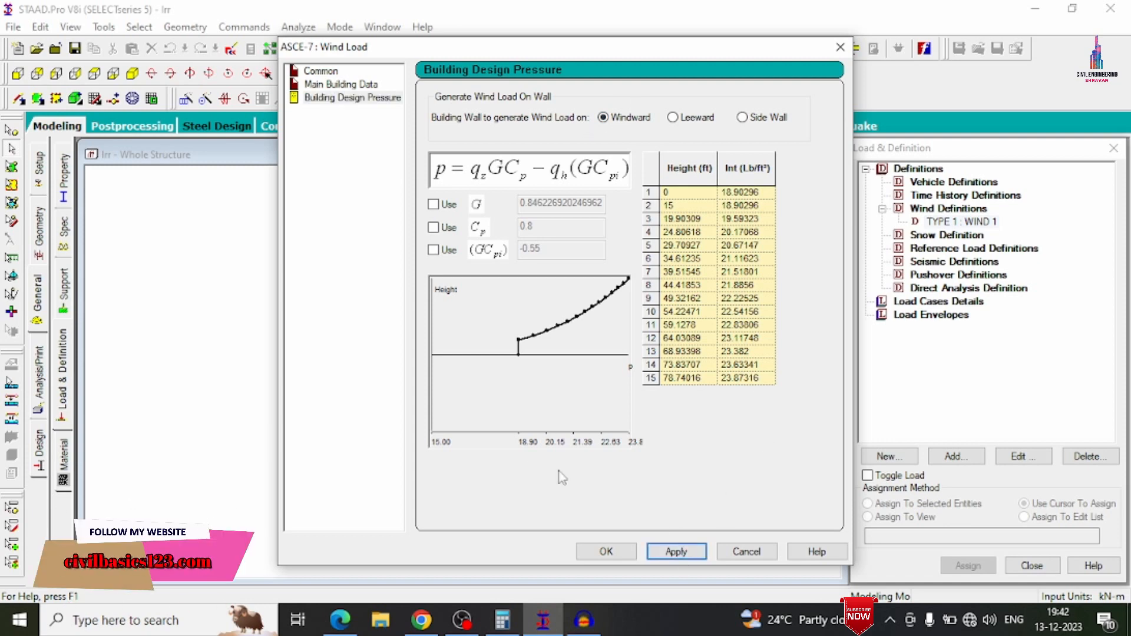
{"action": "left_click", "coordinate": [623, 555]}
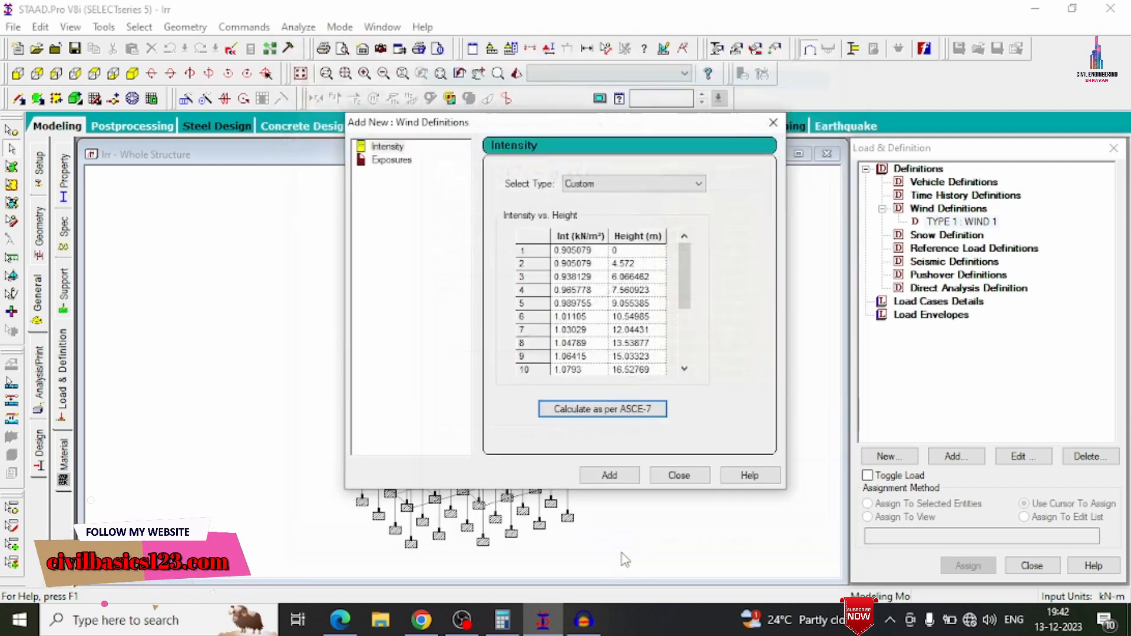
- Examine the calculated intensity versus height table for WIND 1 over all its rows
{"action": "left_click_drag", "start_coordinate": [683, 283], "coordinate": [710, 177]}
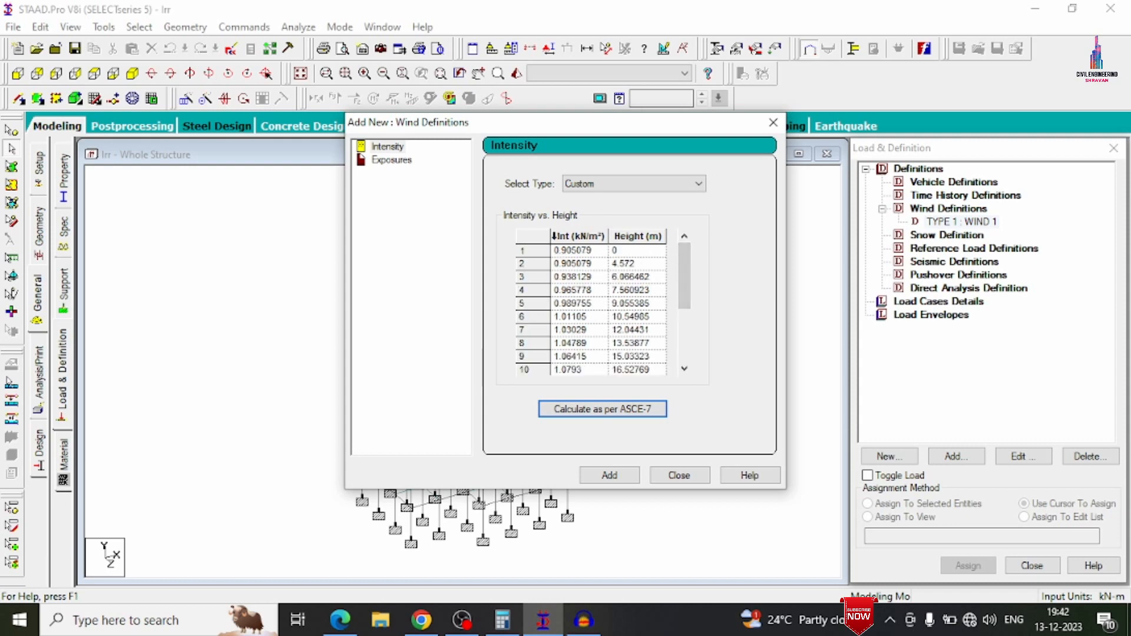
{"action": "left_click_drag", "start_coordinate": [674, 286], "coordinate": [670, 334]}
{"action": "scroll", "coordinate": [680, 310], "scroll_direction": "up", "scroll_amount": 3}
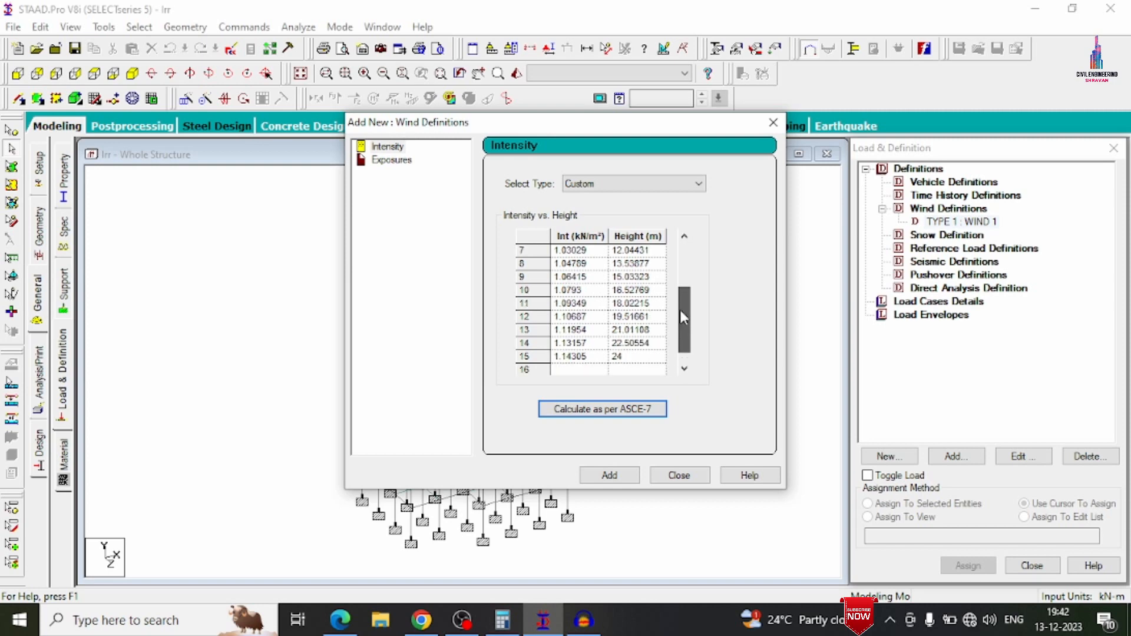
{"action": "scroll", "coordinate": [689, 300], "scroll_direction": "up", "scroll_amount": 4}
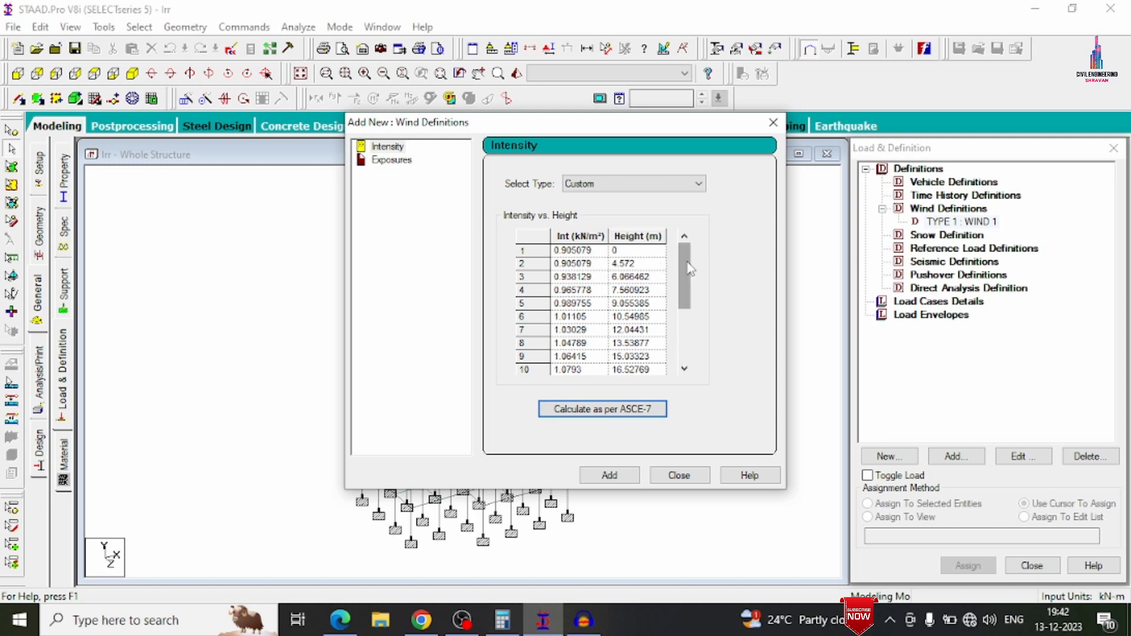
{"action": "scroll", "coordinate": [691, 269], "scroll_direction": "down", "scroll_amount": 2}
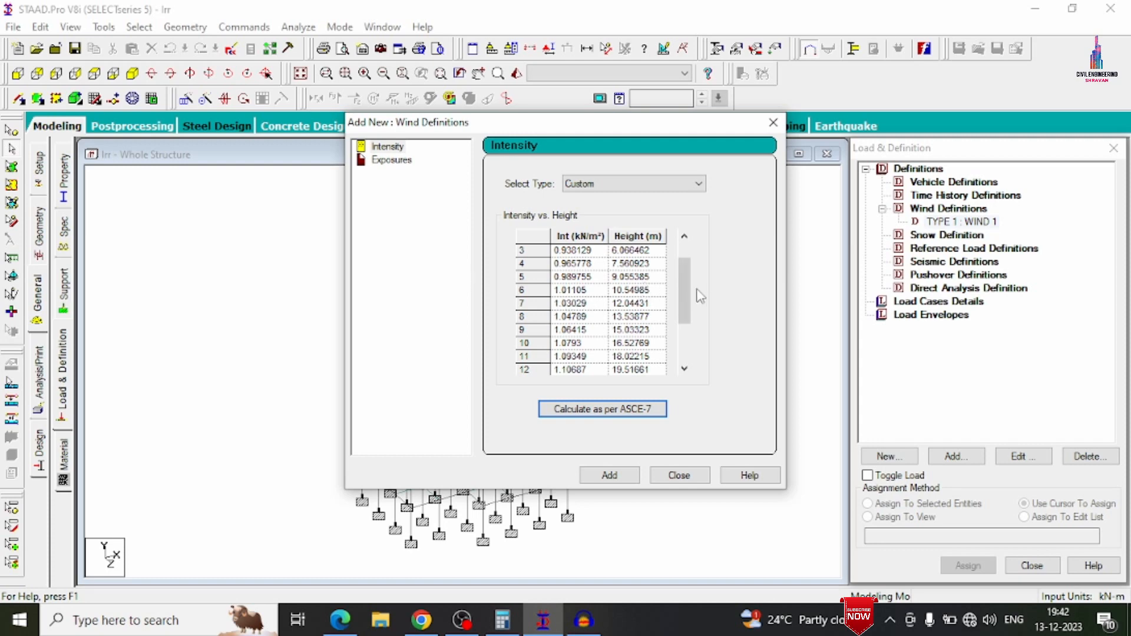
- Add the calculated intensity versus height table to WIND 1, along with an exposure factor of 1
{"action": "left_click_drag", "start_coordinate": [692, 292], "coordinate": [661, 383]}
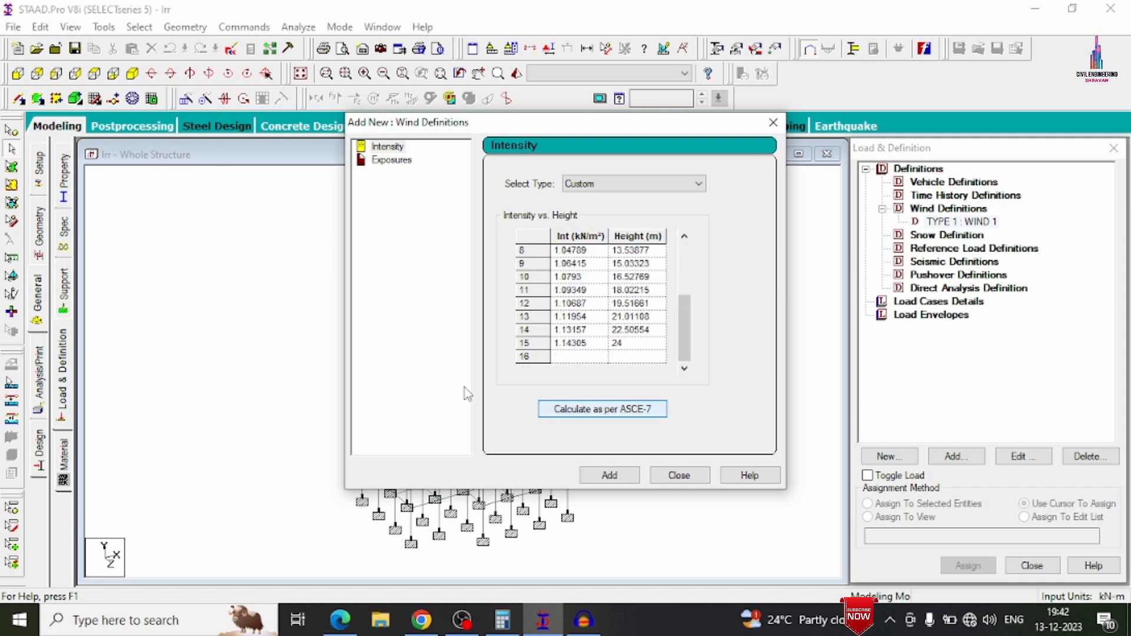
{"action": "left_click", "coordinate": [604, 475]}
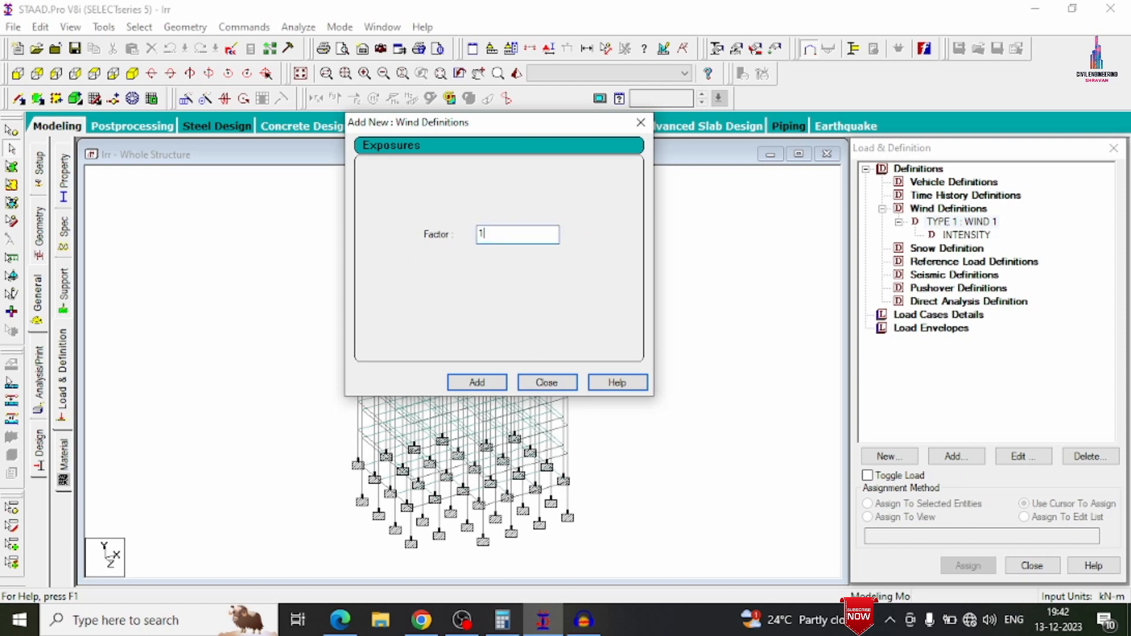
{"action": "left_click", "coordinate": [477, 382]}
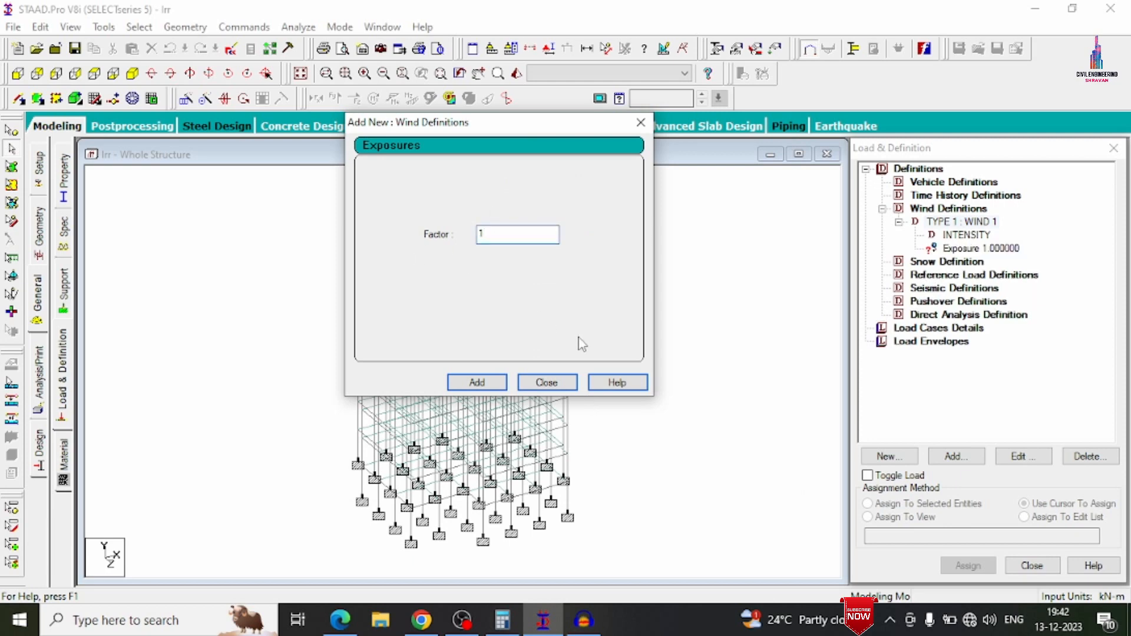
{"action": "left_click", "coordinate": [546, 383]}
- Assign the WIND 1 exposure to the whole structure in view, confirm the assignment, and clear the node selection
{"action": "left_click", "coordinate": [960, 248]}
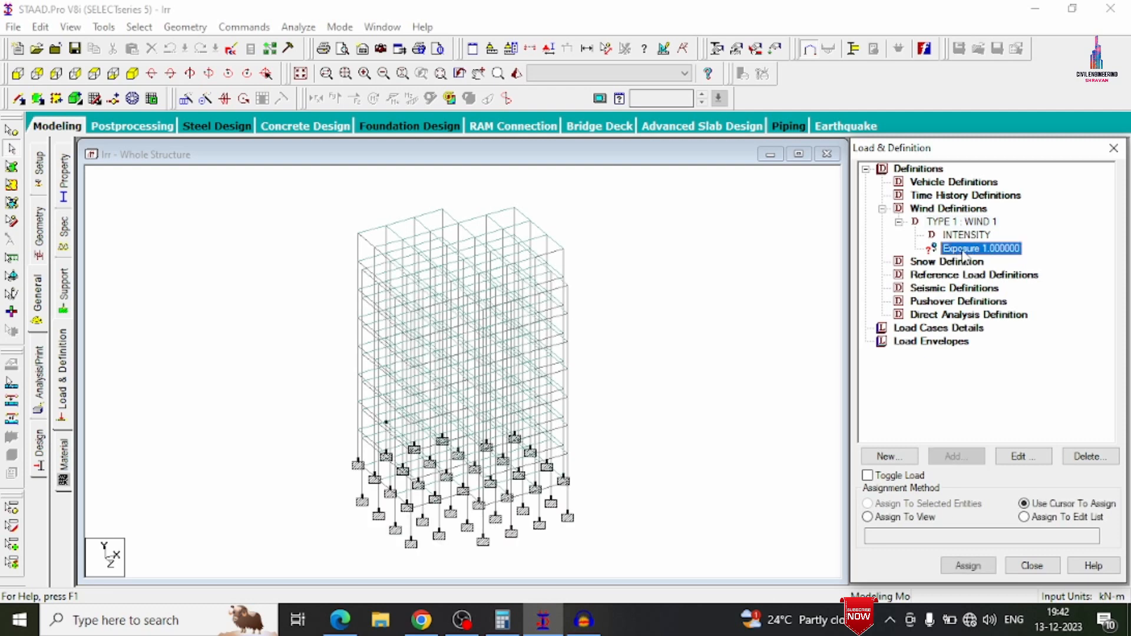
{"action": "left_click", "coordinate": [902, 517]}
{"action": "left_click", "coordinate": [955, 564]}
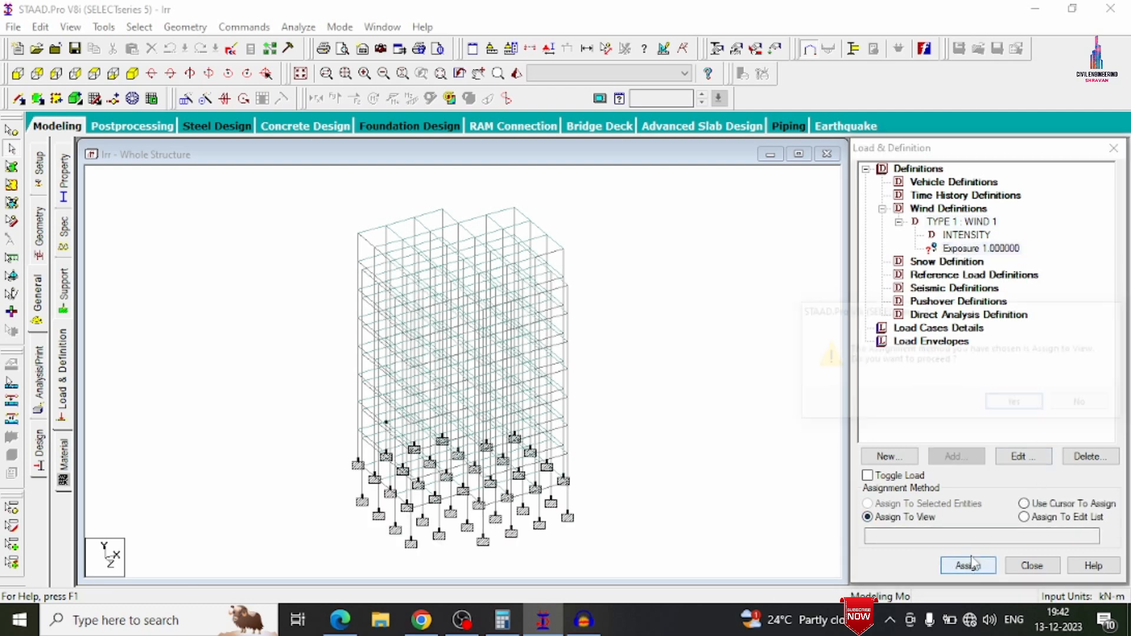
{"action": "left_click", "coordinate": [1012, 405]}
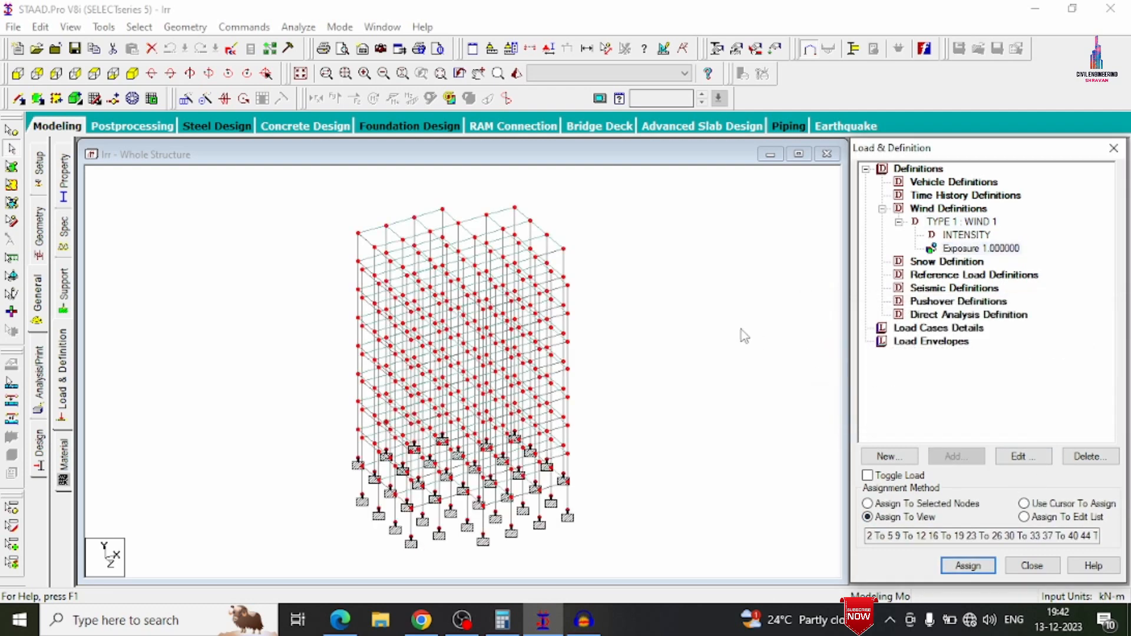
{"action": "left_click", "coordinate": [675, 273]}
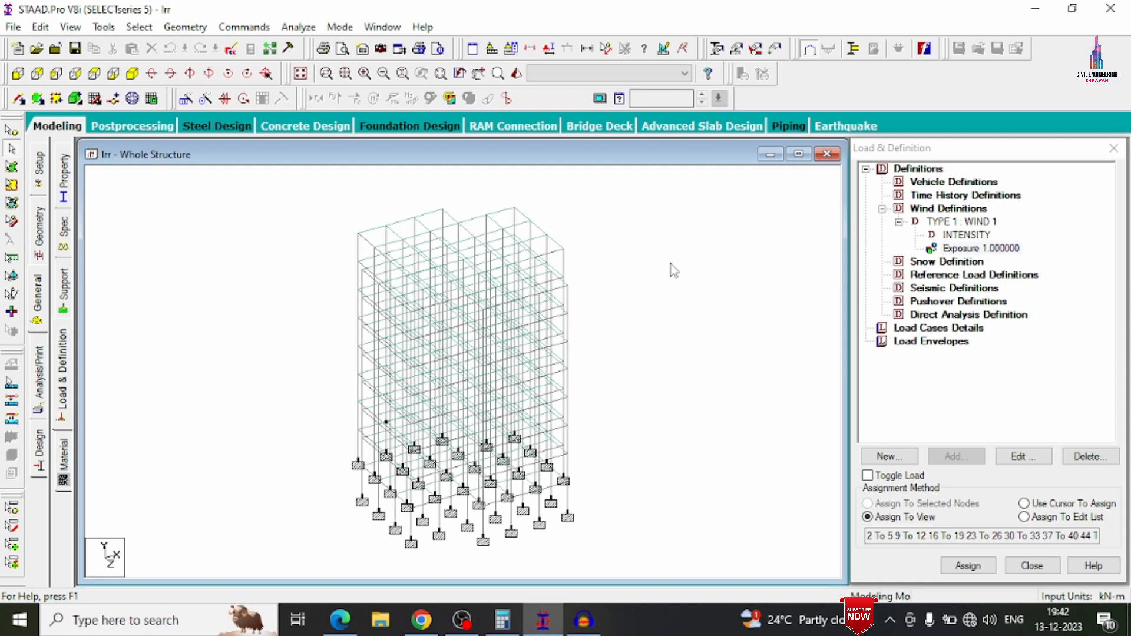
- Create two primary load cases with the Wind loading type, titled WX and WZ
{"action": "left_click", "coordinate": [911, 330]}
{"action": "left_click", "coordinate": [955, 456]}
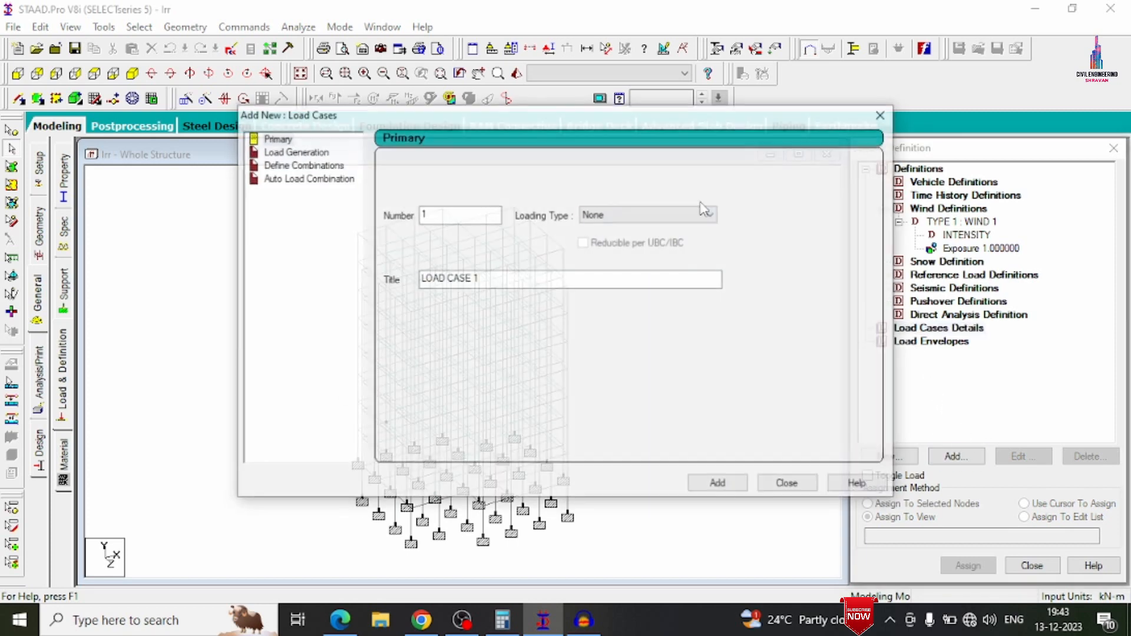
{"action": "left_click", "coordinate": [648, 214]}
{"action": "left_click", "coordinate": [613, 263]}
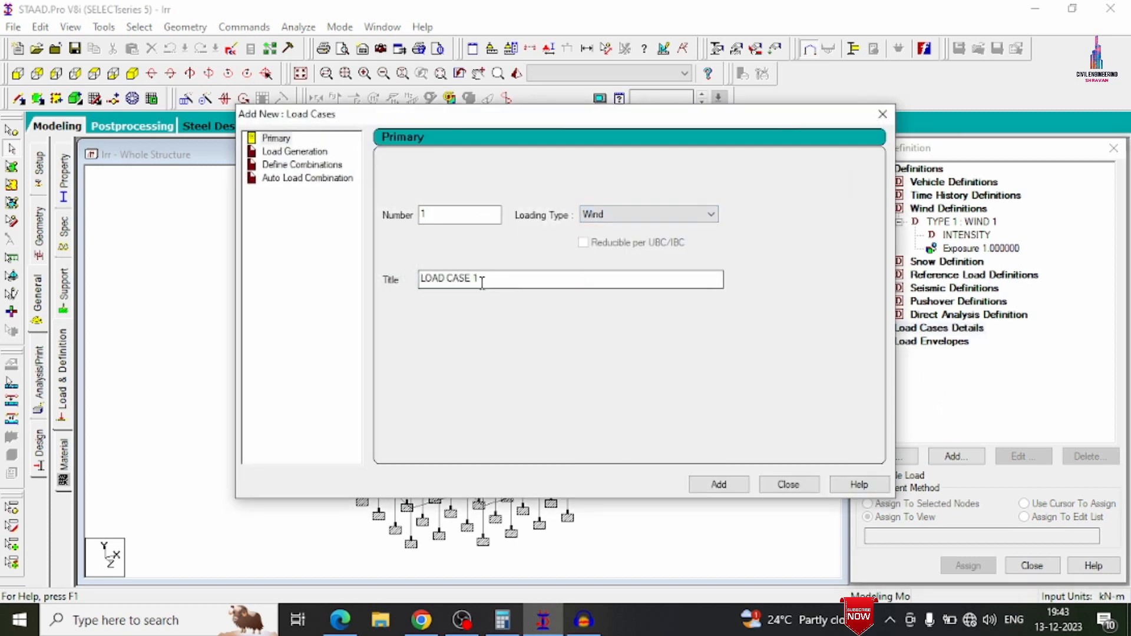
{"action": "left_click_drag", "start_coordinate": [479, 280], "coordinate": [309, 282]}
{"action": "type", "text": "W"}
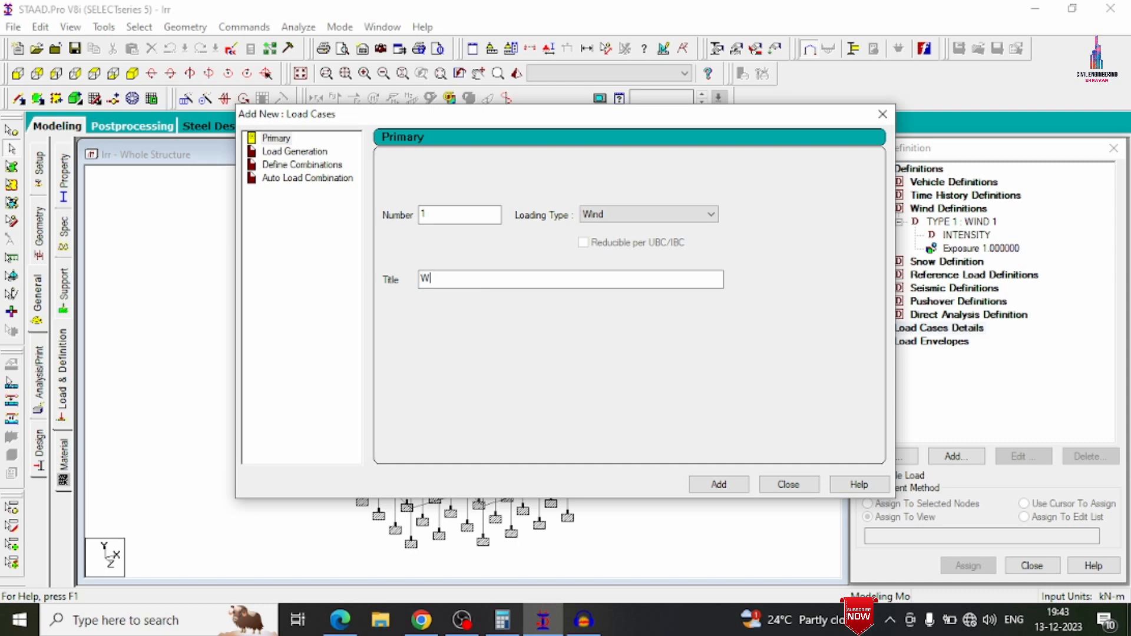
{"action": "type", "text": "X"}
{"action": "key", "text": "Return"}
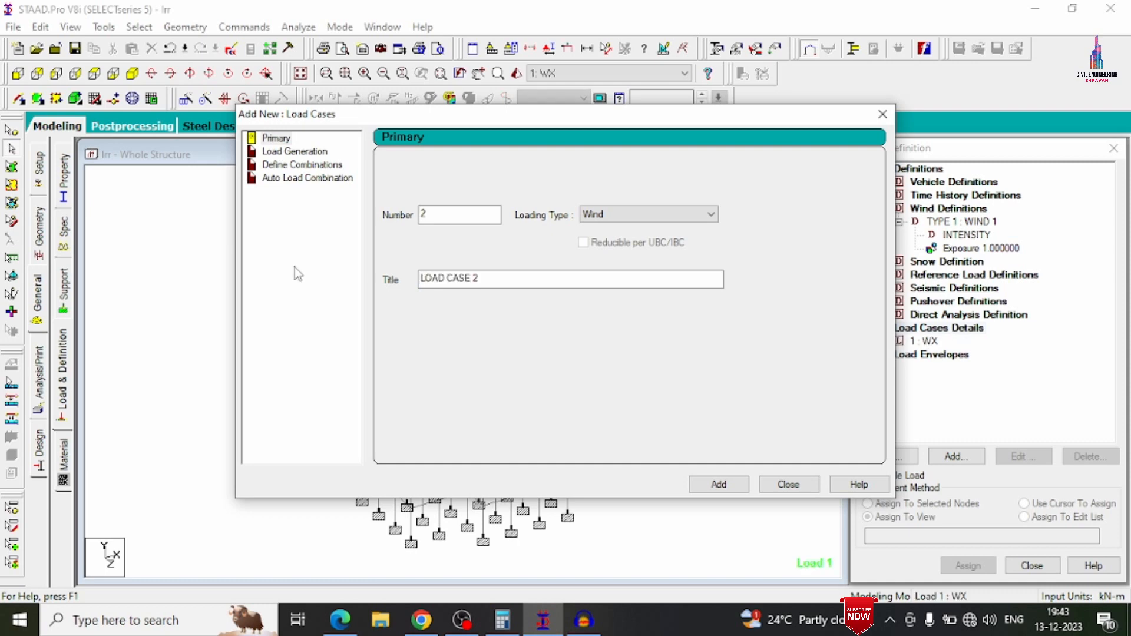
{"action": "type", "text": "WZ"}
{"action": "key", "text": "Return"}
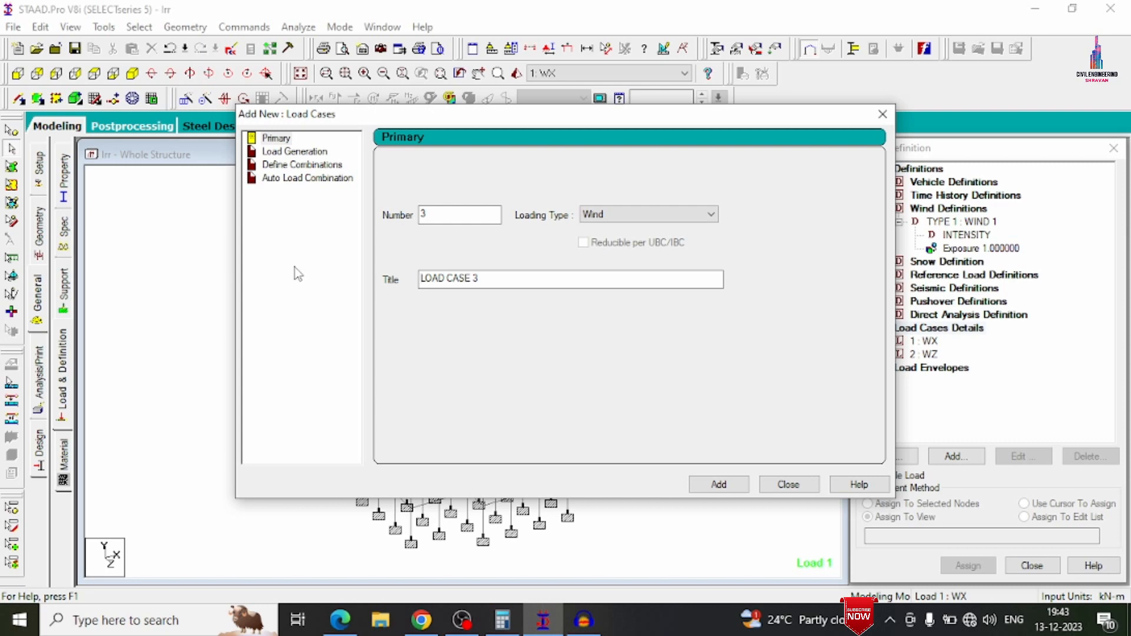
{"action": "left_click", "coordinate": [788, 484]}
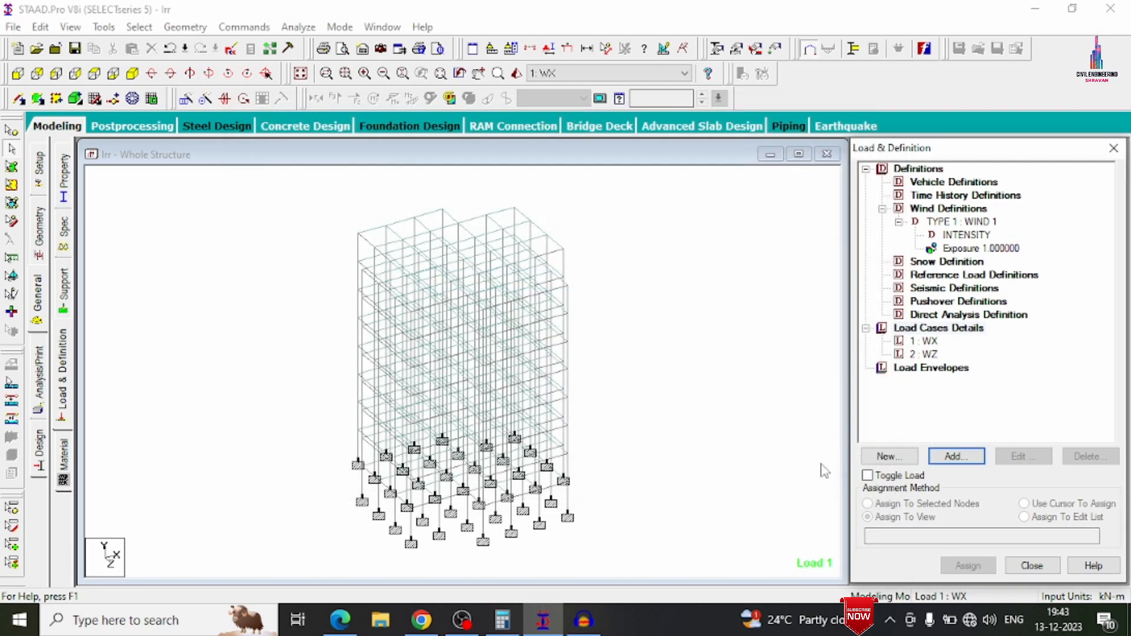
- Rename load case 1 as W+X
{"action": "left_click", "coordinate": [927, 341]}
{"action": "left_click", "coordinate": [1023, 457]}
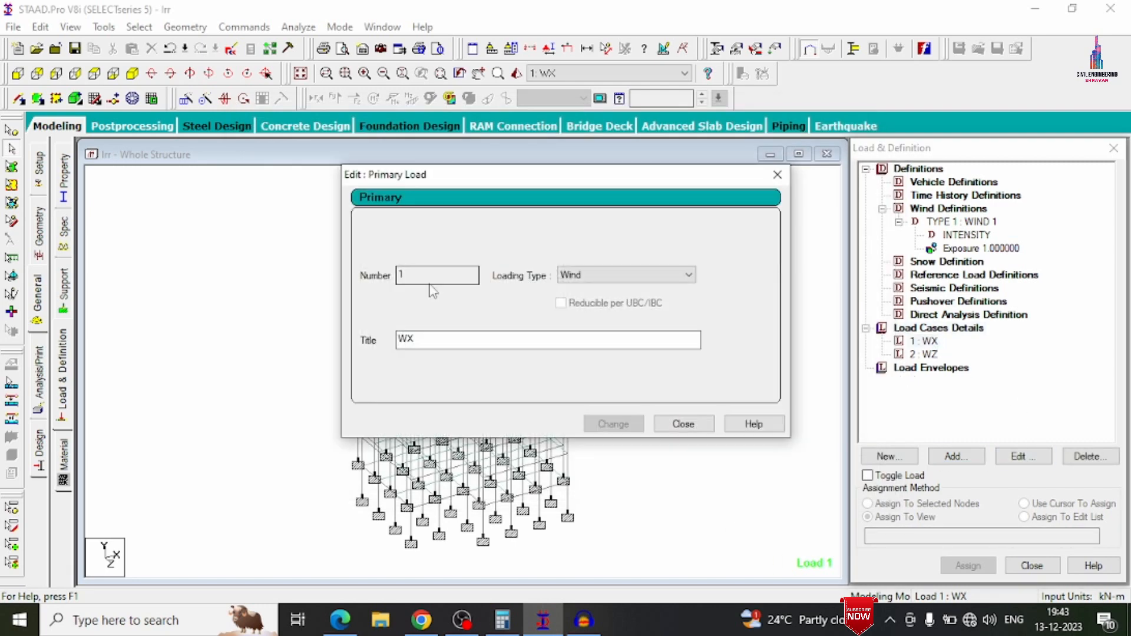
{"action": "double_click", "coordinate": [407, 344]}
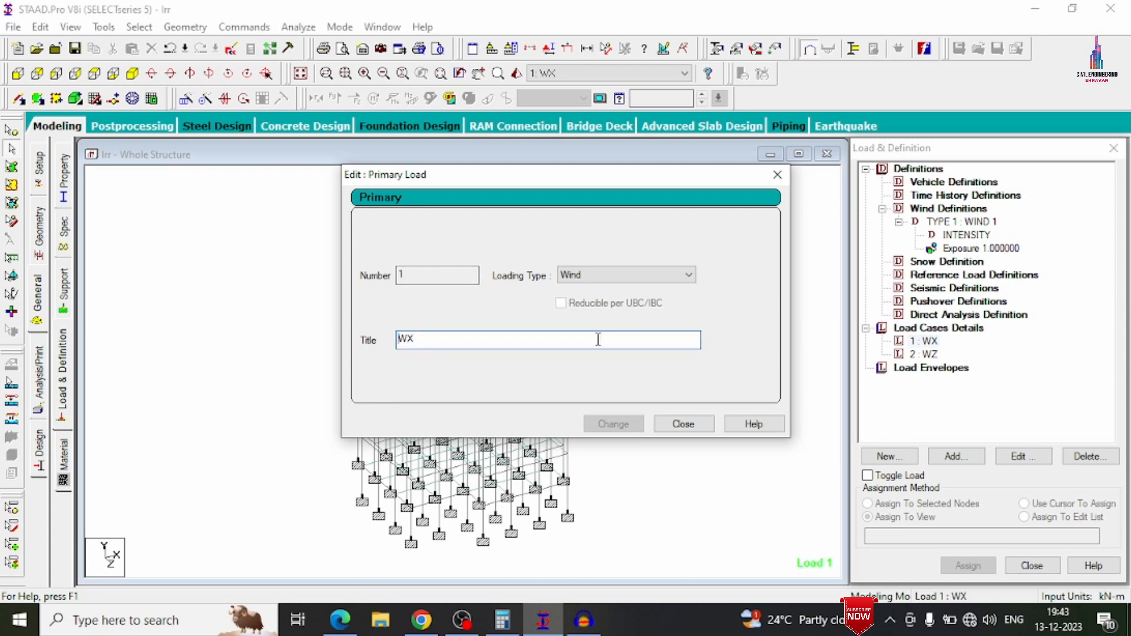
{"action": "type", "text": "+"}
{"action": "left_click", "coordinate": [684, 424]}
- Rename load case 2 as W-X
{"action": "left_click", "coordinate": [924, 354]}
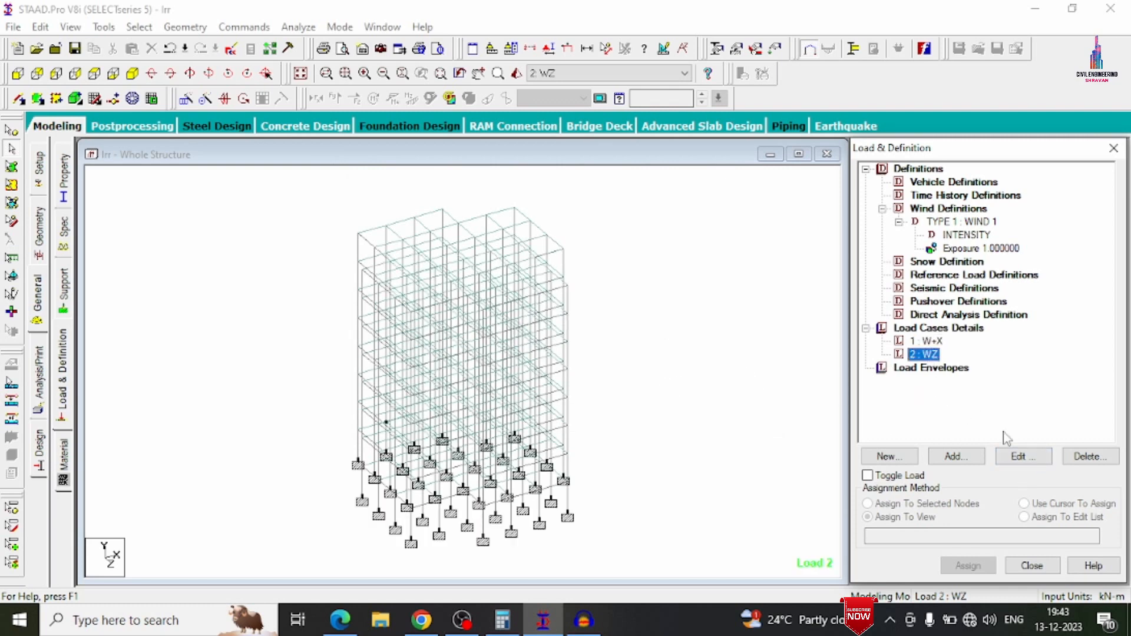
{"action": "left_click", "coordinate": [1022, 457]}
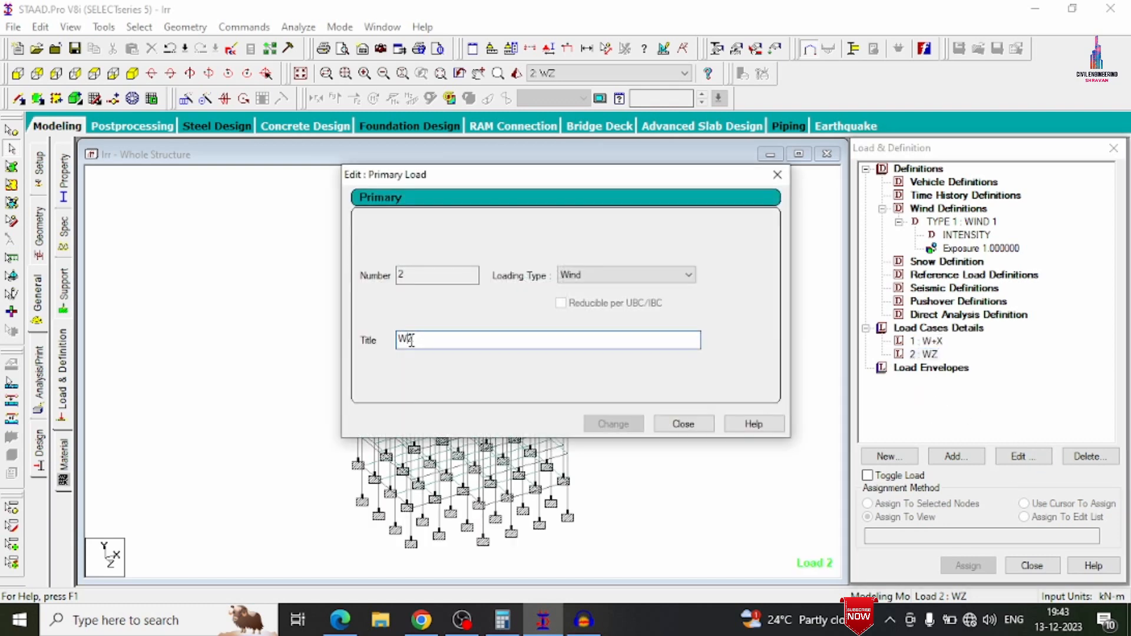
{"action": "left_click", "coordinate": [411, 341]}
{"action": "type", "text": "-X"}
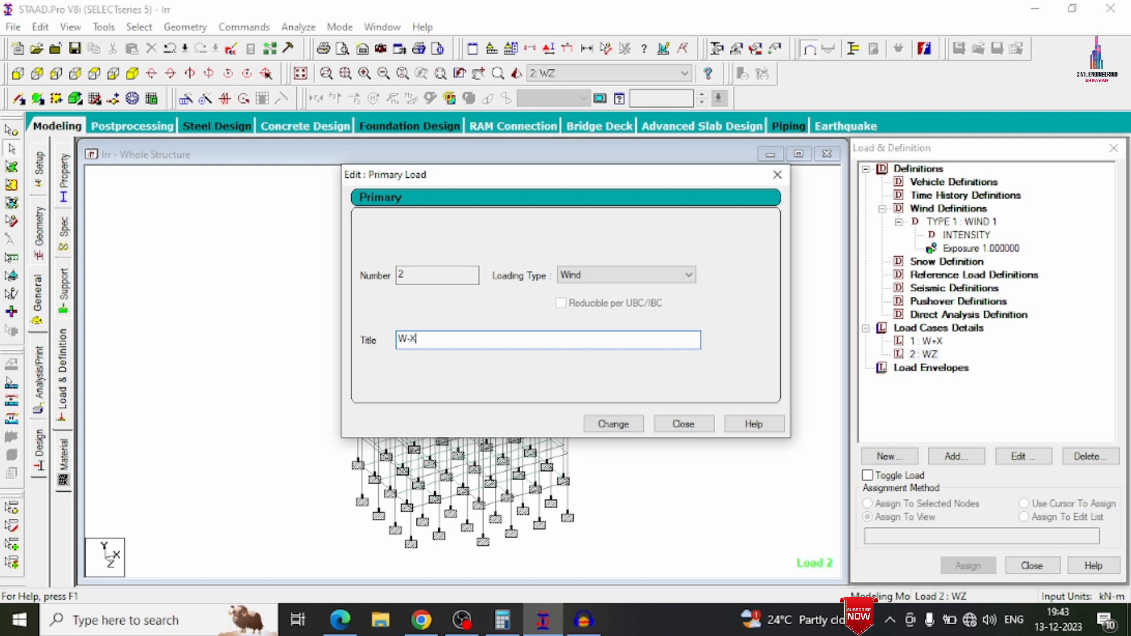
{"action": "key", "text": "Return"}
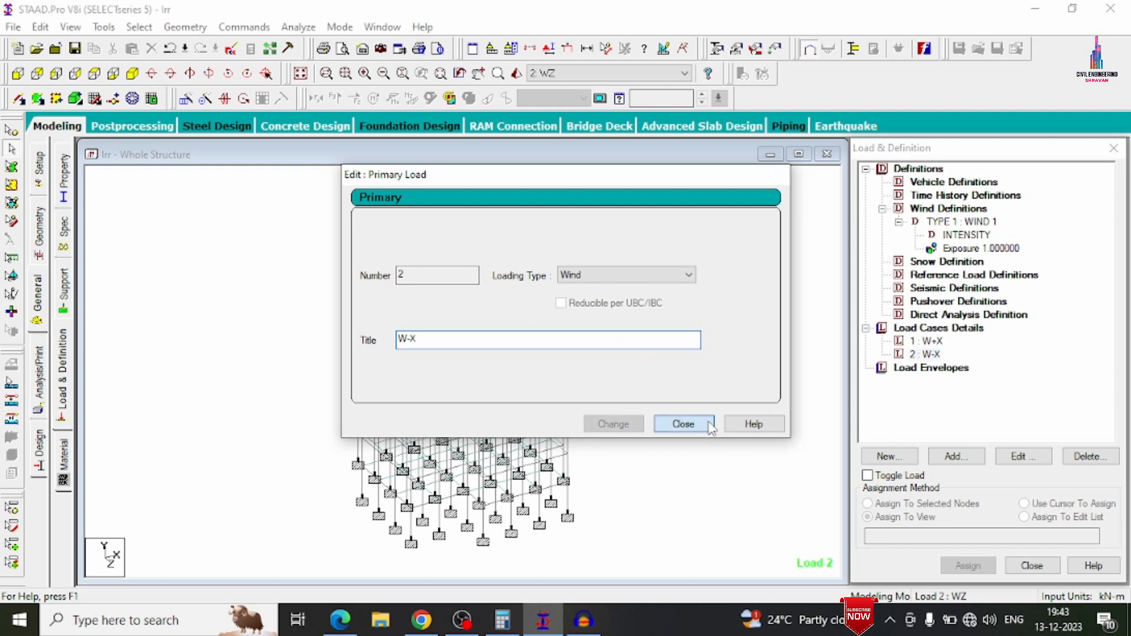
{"action": "left_click", "coordinate": [706, 424]}
- Add a third primary load case with the Wind loading type, titled W+Z
{"action": "left_click", "coordinate": [914, 329]}
{"action": "left_click", "coordinate": [955, 458]}
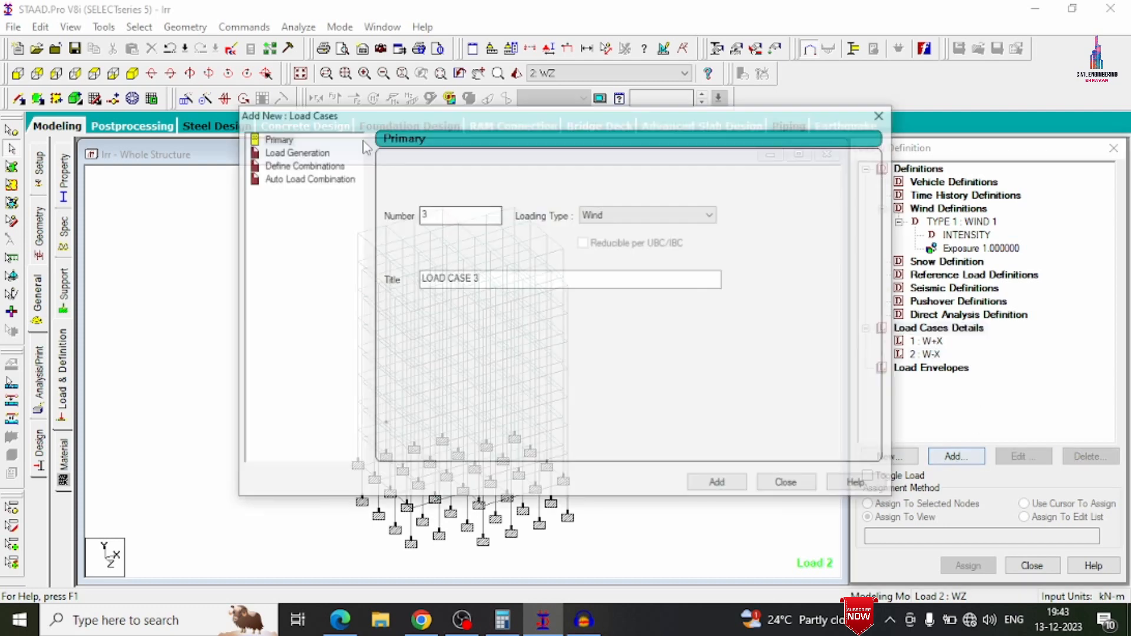
{"action": "left_click_drag", "start_coordinate": [491, 279], "coordinate": [407, 292]}
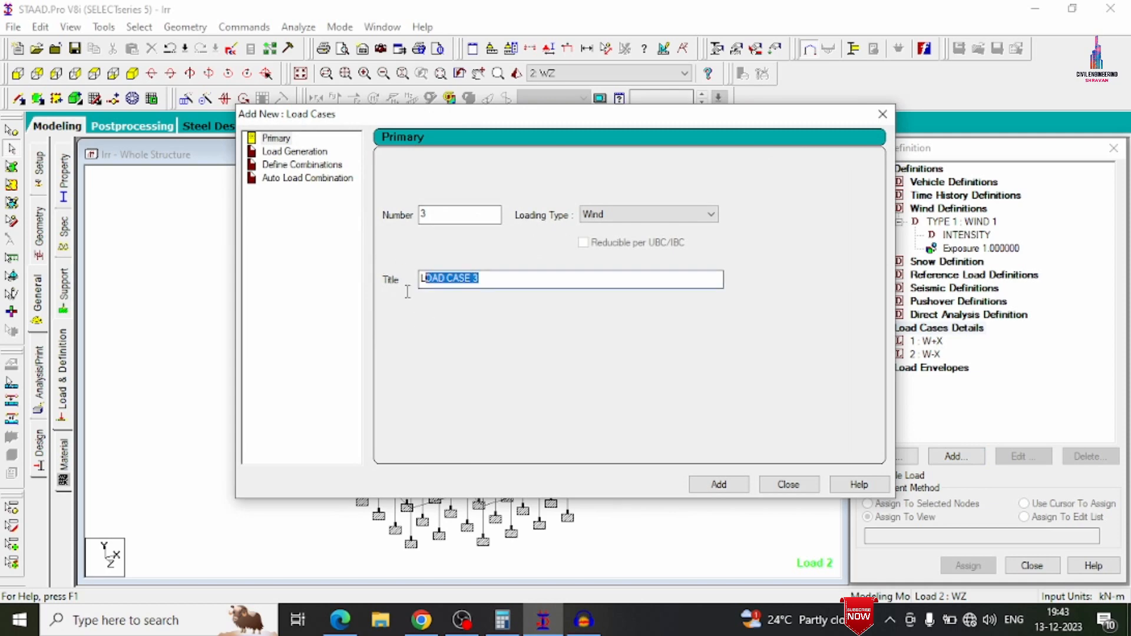
{"action": "type", "text": "W+Z"}
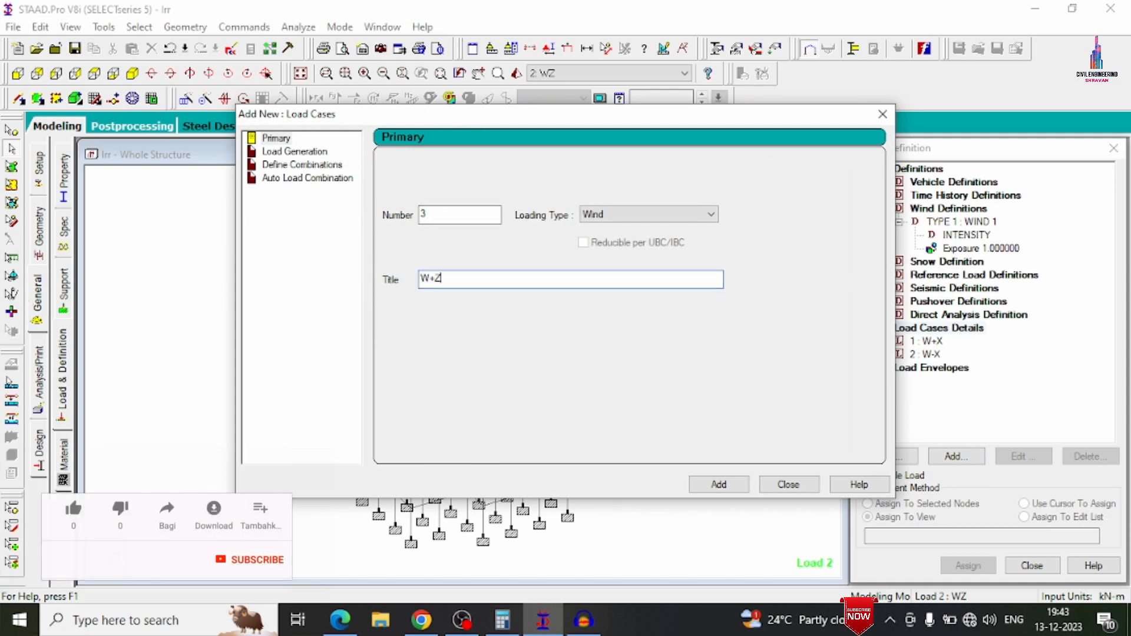
{"action": "key", "text": "Return"}
- Add a fourth primary load case of type Wind titled W-Z and finish adding load cases
{"action": "type", "text": "W"}
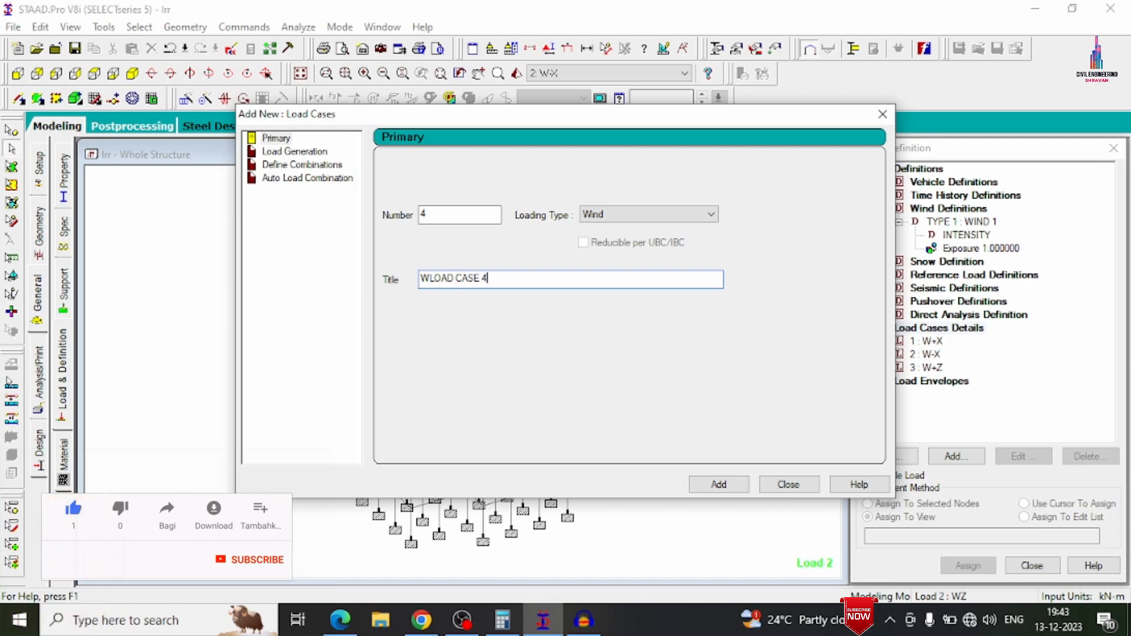
{"action": "key", "text": "BackSpace"}
{"action": "key", "text": "BackSpace"}
{"action": "key", "text": "BackSpace"}
{"action": "key", "text": "BackSpace"}
{"action": "key", "text": "BackSpace"}
{"action": "key", "text": "BackSpace"}
{"action": "key", "text": "BackSpace"}
{"action": "key", "text": "BackSpace"}
{"action": "key", "text": "BackSpace"}
{"action": "key", "text": "BackSpace"}
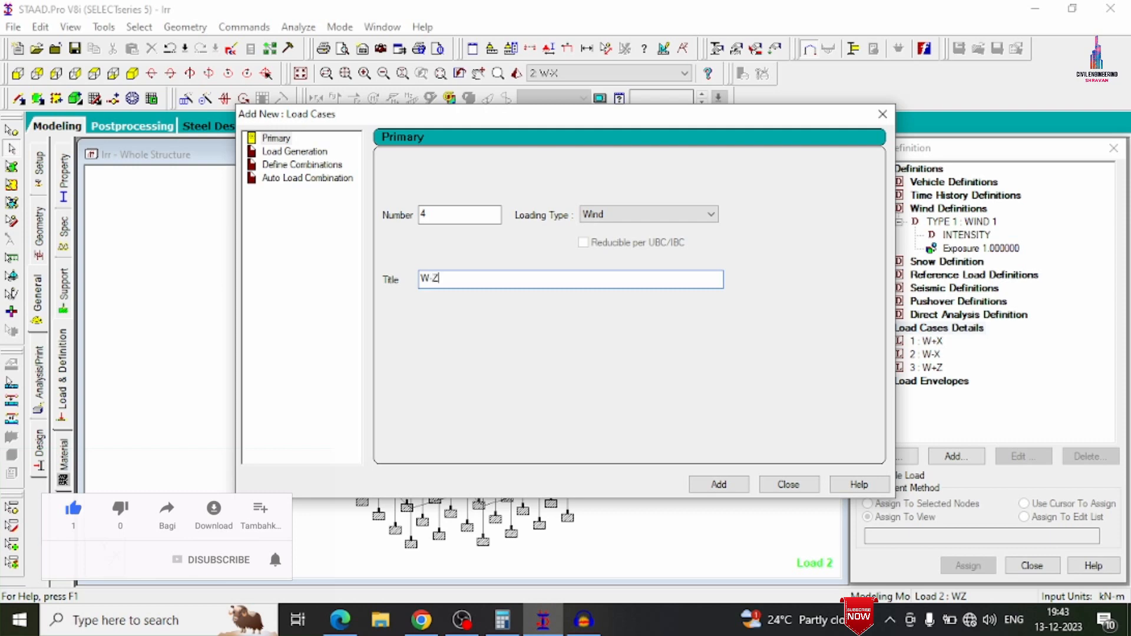
{"action": "key", "text": "Return"}
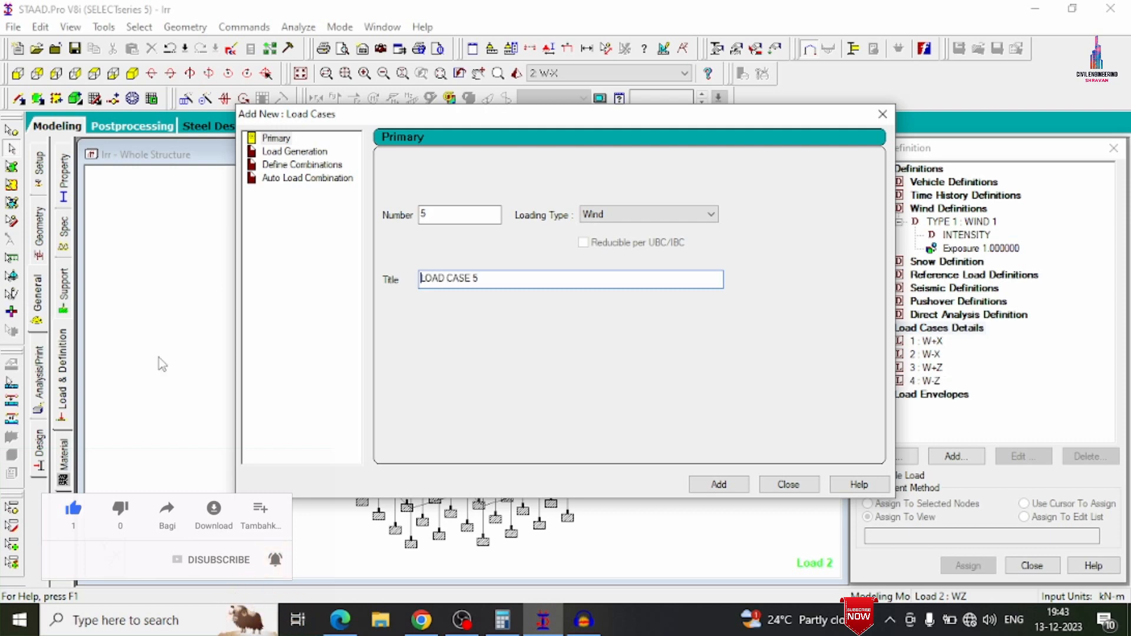
{"action": "left_click", "coordinate": [788, 484]}
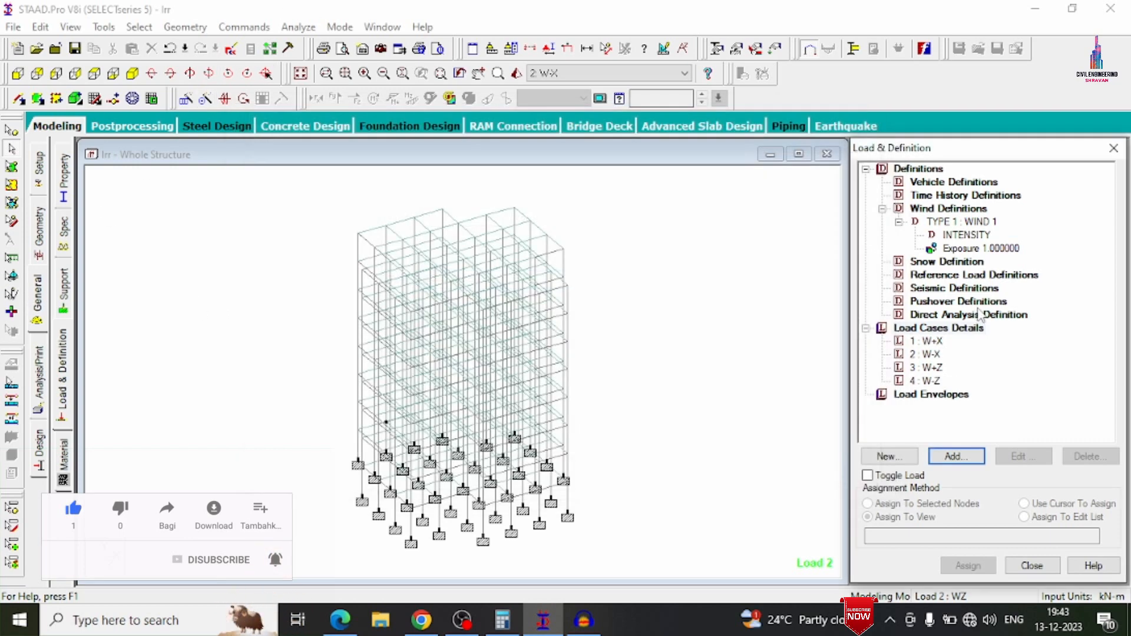
- Add a type 1 wind load on the X windward face with factor 1 to load case W+X
{"action": "left_click", "coordinate": [925, 341]}
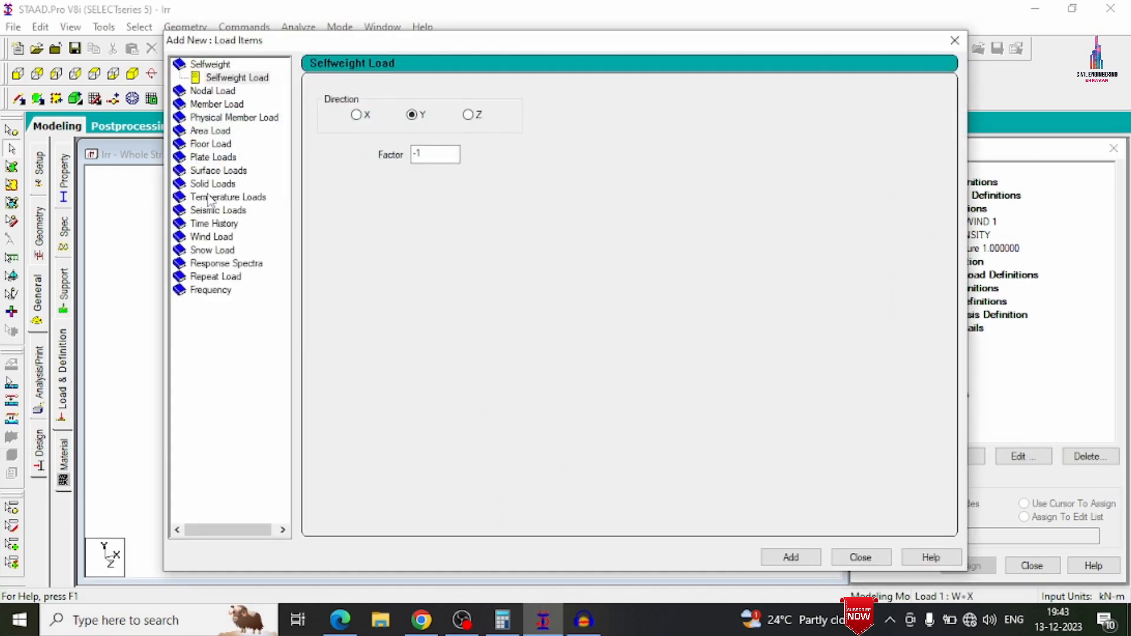
{"action": "left_click", "coordinate": [210, 237]}
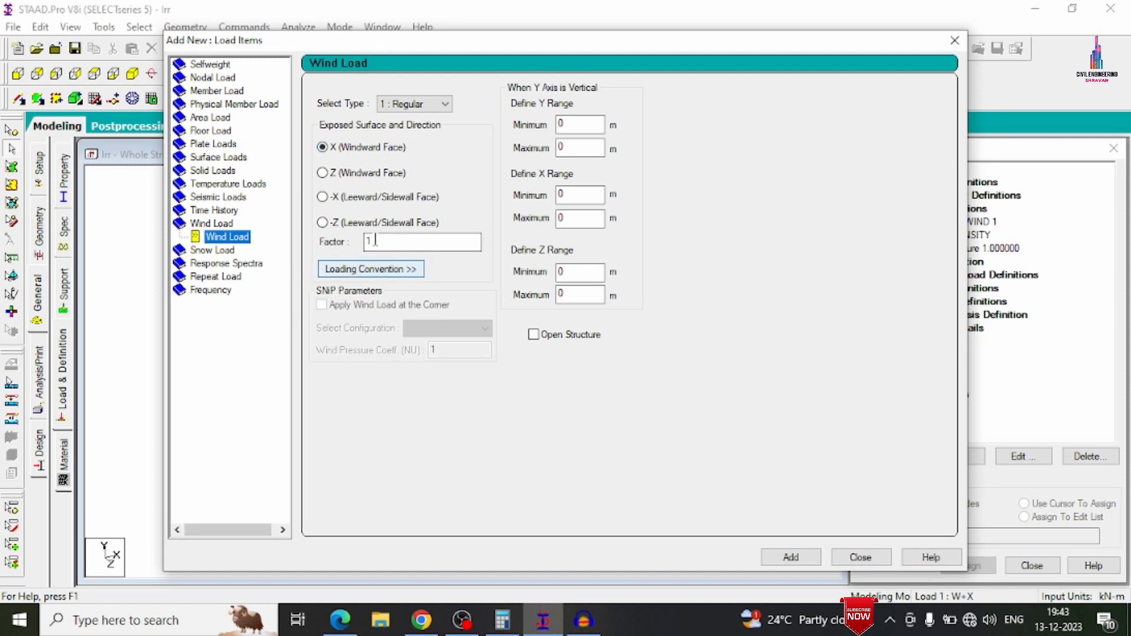
{"action": "left_click", "coordinate": [769, 557]}
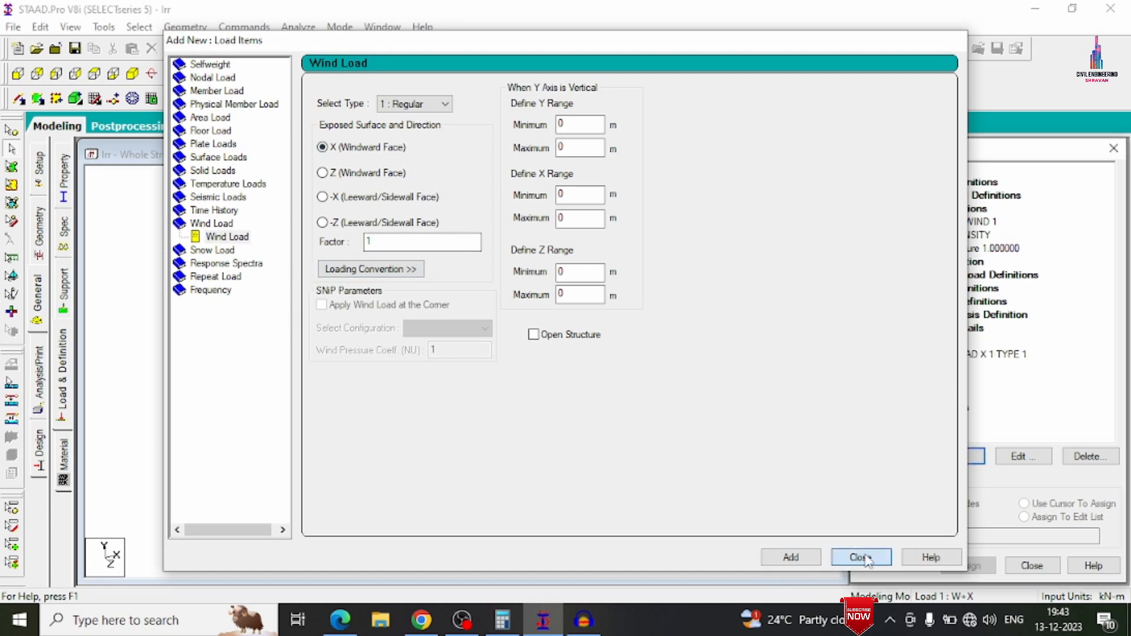
{"action": "left_click", "coordinate": [859, 557]}
- Add a type 1 wind load on the X windward face with factor -1 to load case W-X
{"action": "left_click", "coordinate": [930, 368]}
{"action": "left_click", "coordinate": [955, 457]}
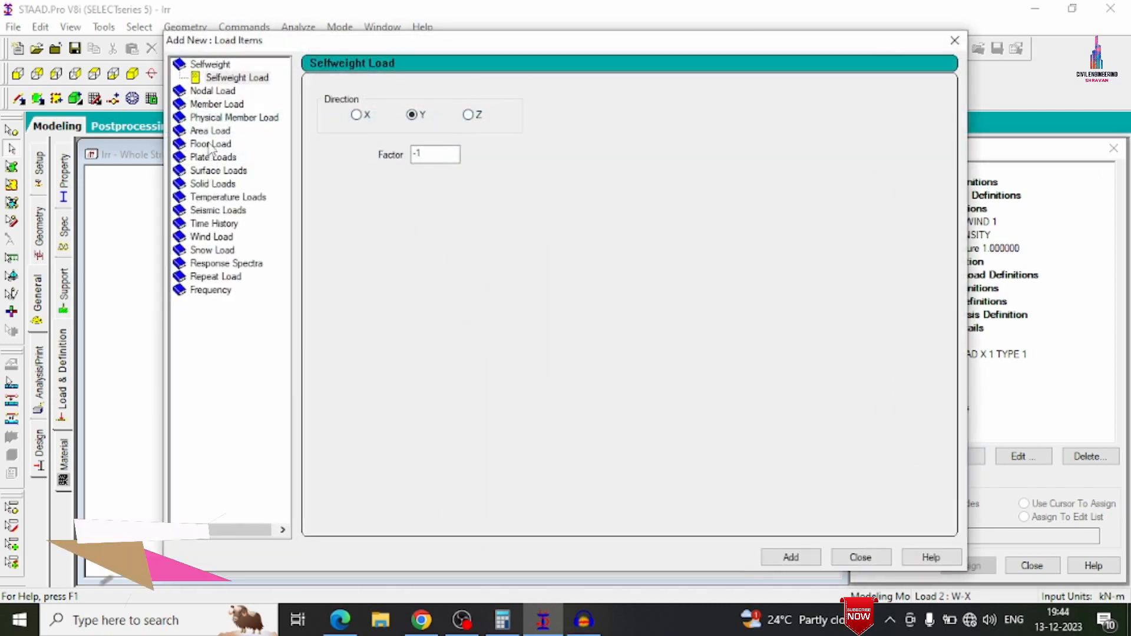
{"action": "left_click", "coordinate": [223, 237]}
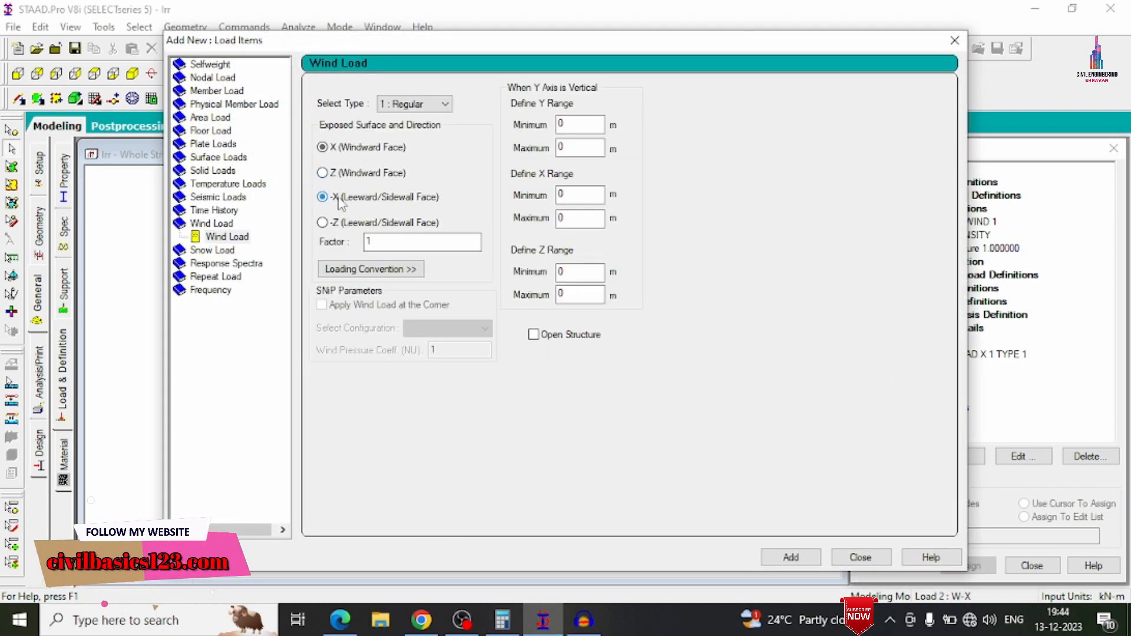
{"action": "left_click", "coordinate": [341, 174]}
{"action": "left_click", "coordinate": [322, 148]}
{"action": "double_click", "coordinate": [365, 241]}
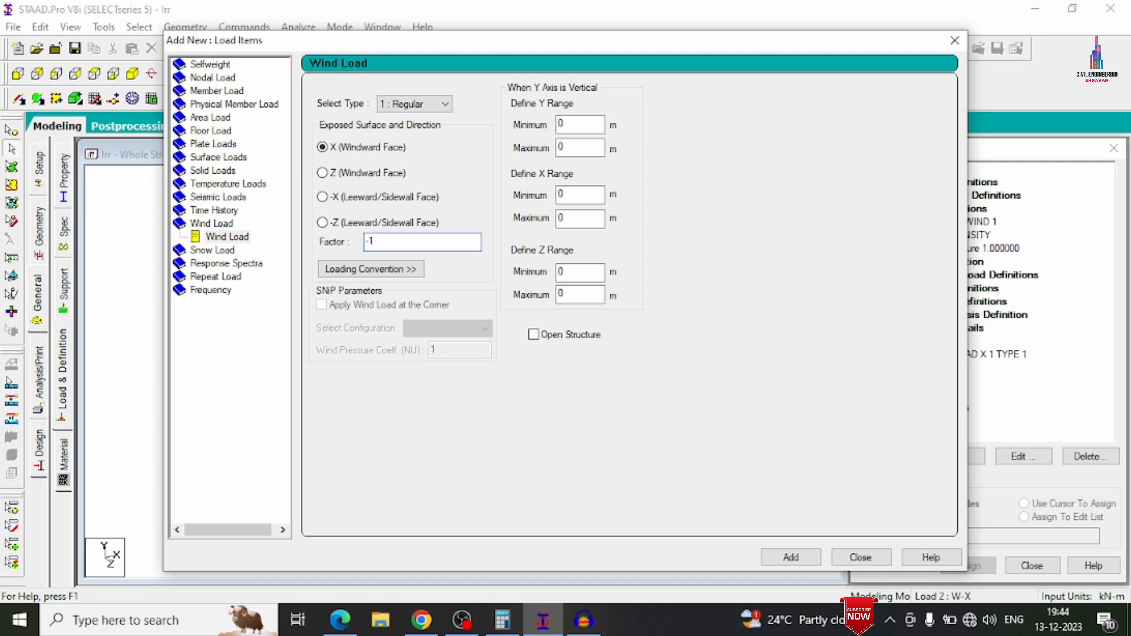
{"action": "key", "text": "Return"}
{"action": "left_click", "coordinate": [861, 559]}
- Add a type 1 wind load on the Z windward face with factor 1 to load case W+Z
{"action": "left_click", "coordinate": [928, 394]}
{"action": "left_click", "coordinate": [955, 457]}
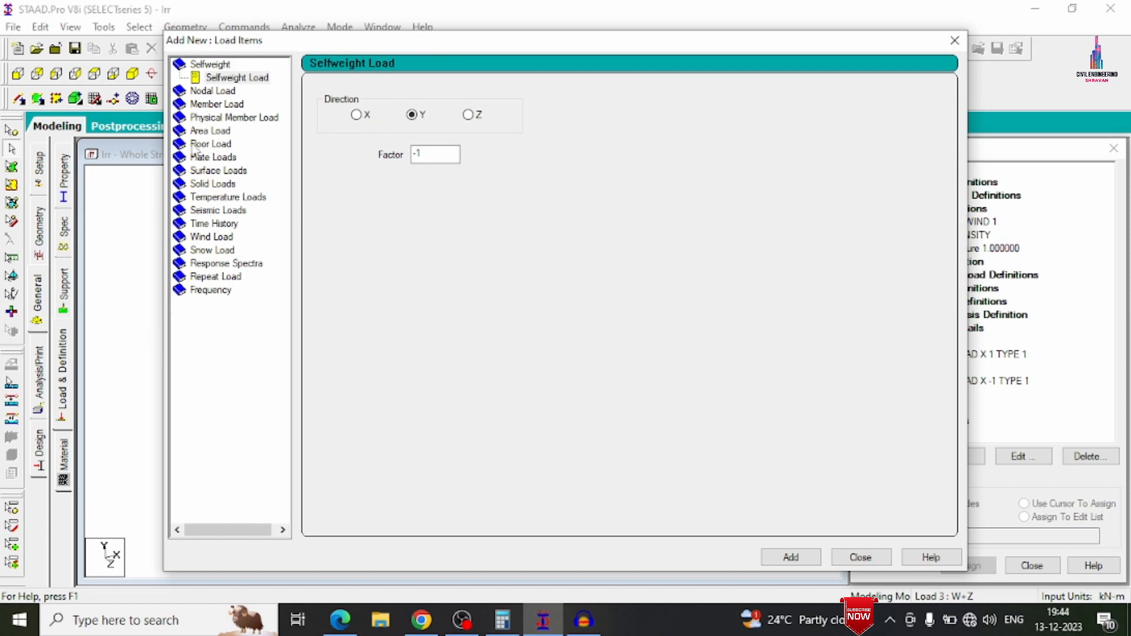
{"action": "left_click", "coordinate": [221, 240]}
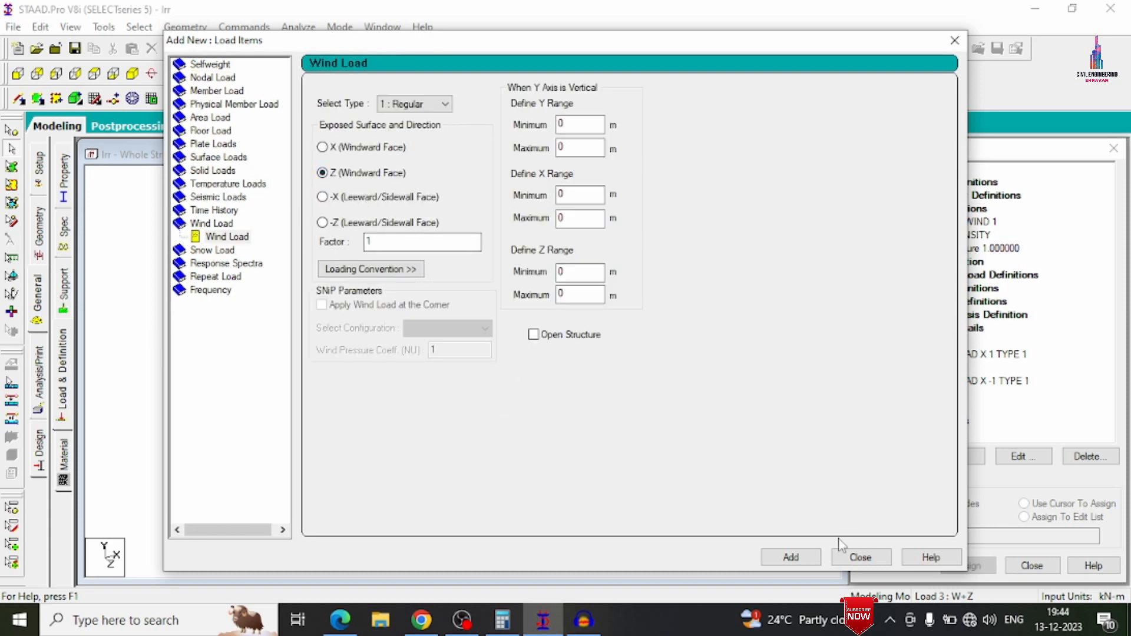
{"action": "left_click", "coordinate": [791, 557]}
{"action": "left_click", "coordinate": [861, 557]}
- Add a type 1 wind load on the Z windward face with factor -1 to load case W-Z
{"action": "left_click", "coordinate": [925, 420]}
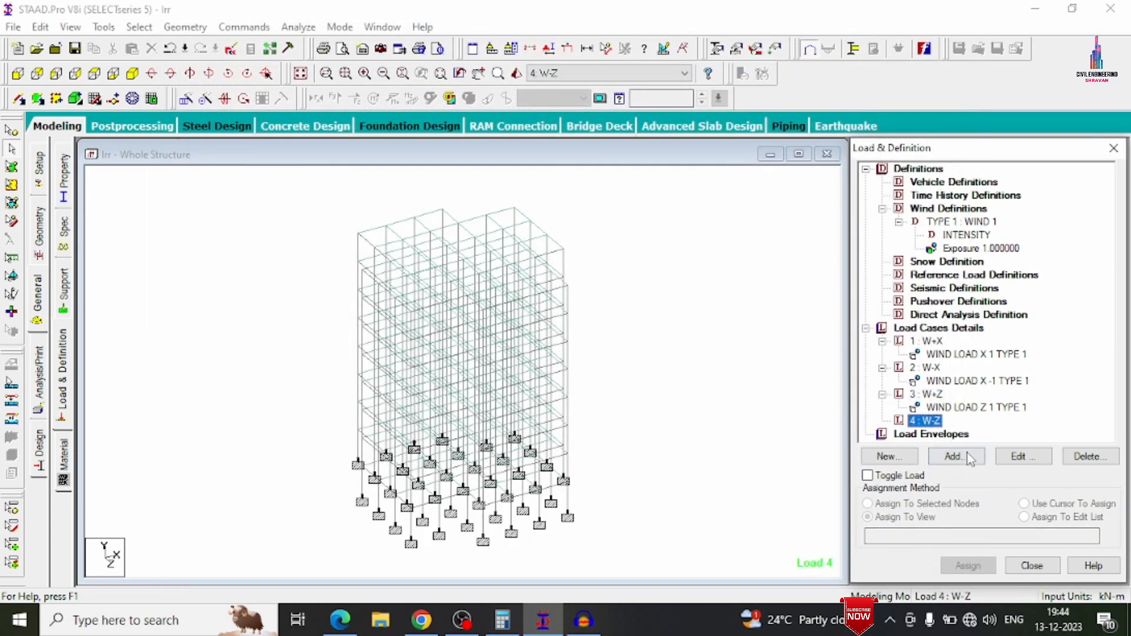
{"action": "left_click", "coordinate": [969, 459]}
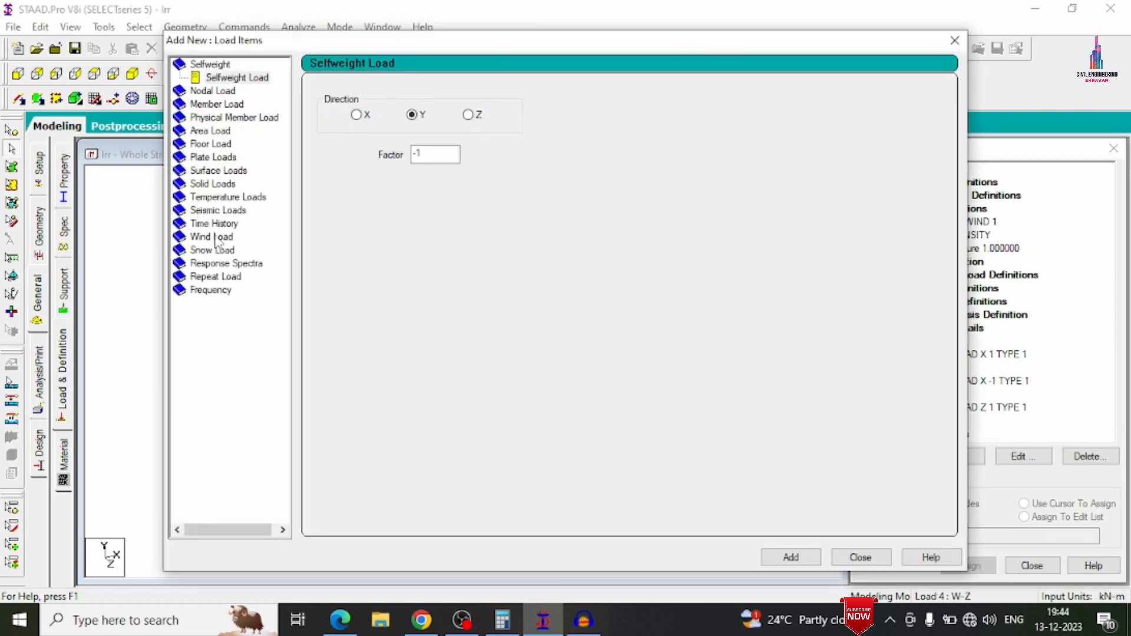
{"action": "left_click", "coordinate": [218, 239]}
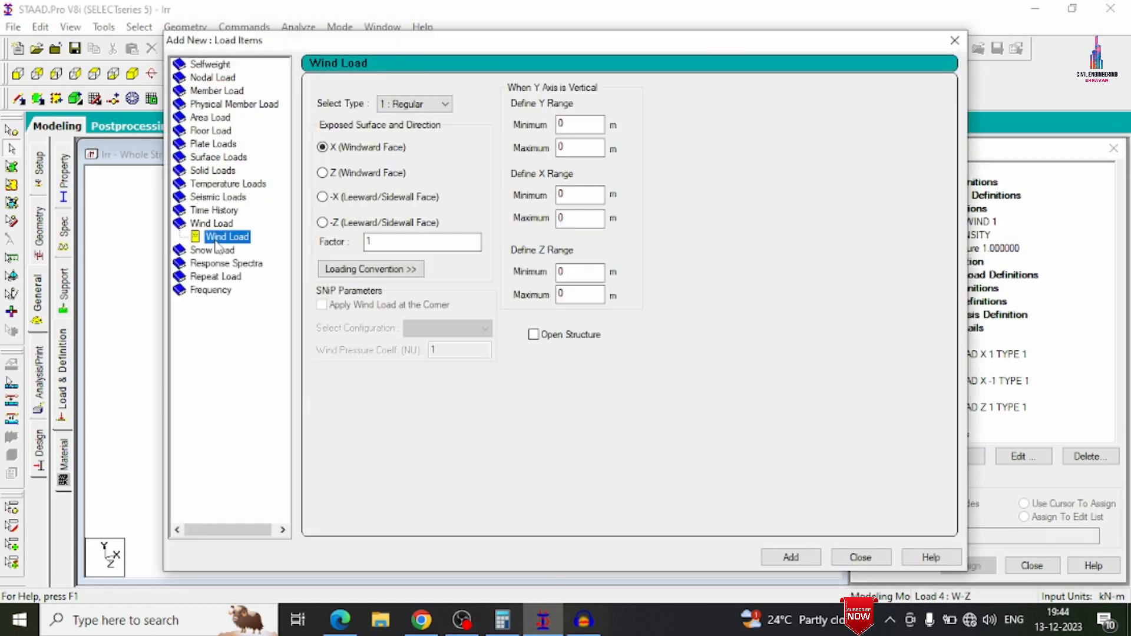
{"action": "left_click", "coordinate": [322, 173]}
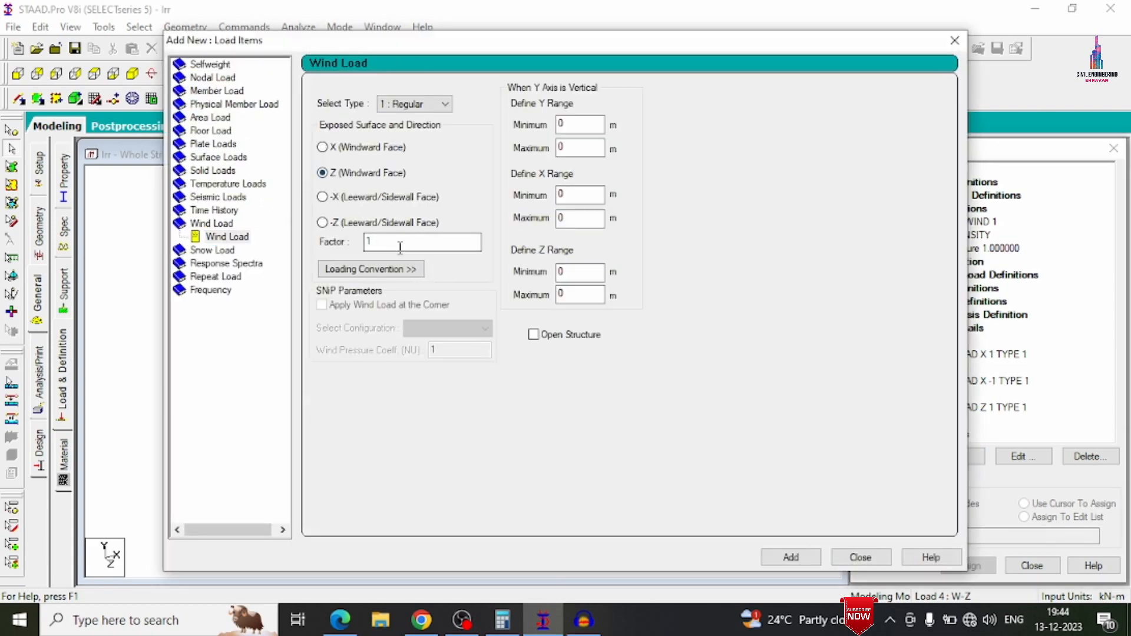
{"action": "key", "text": "Return"}
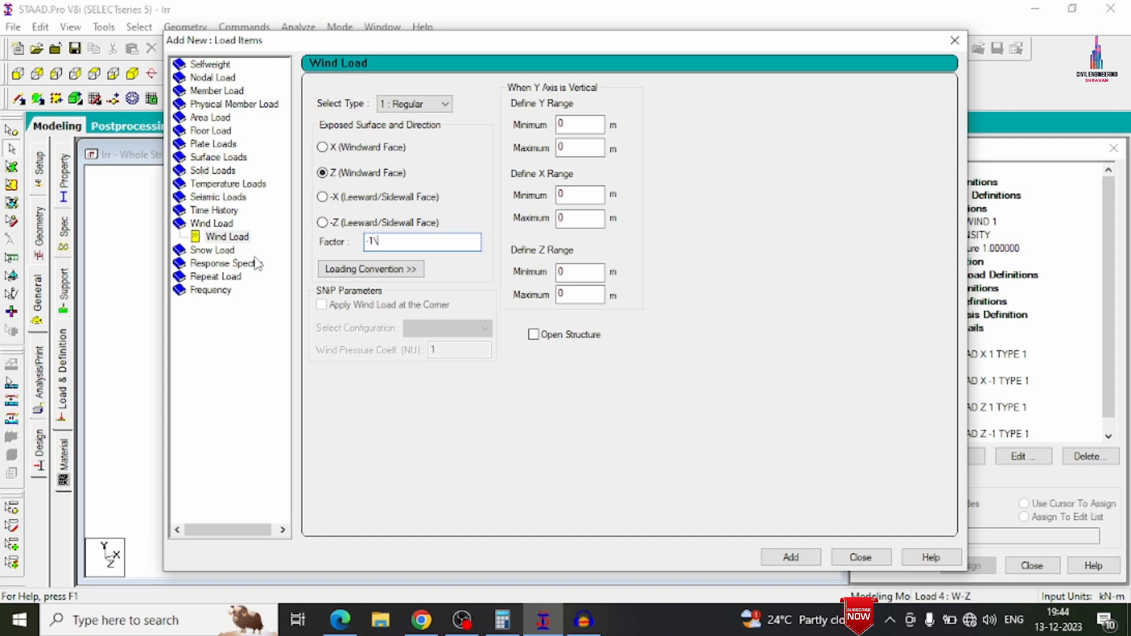
{"action": "left_click", "coordinate": [955, 40]}
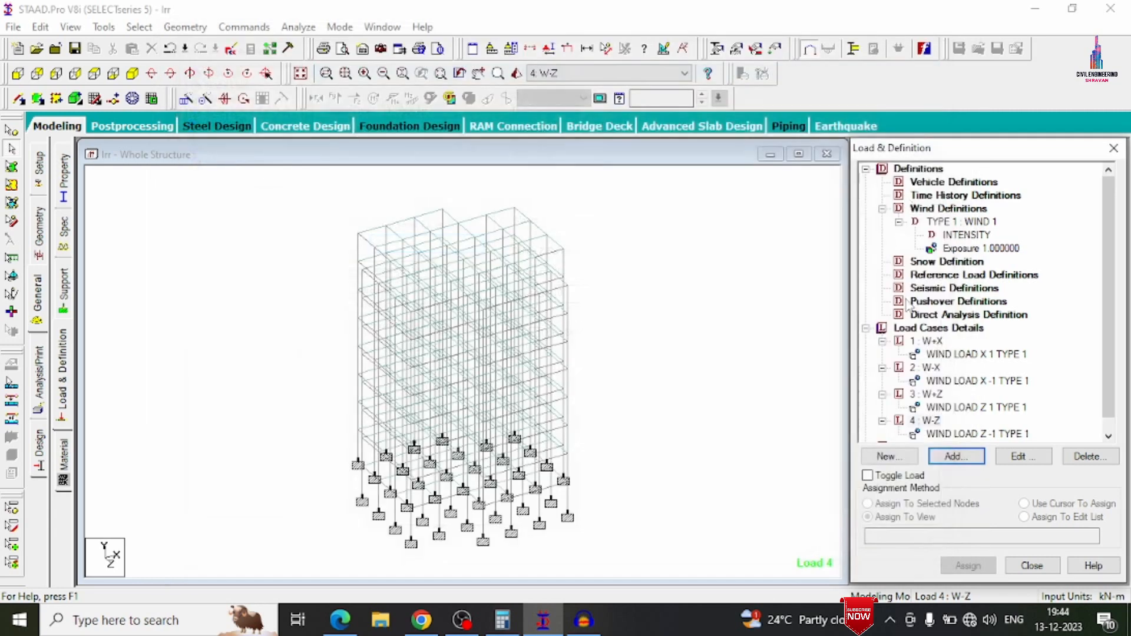
- Display the generated wind loads on the structure for the W+X, W-X, W+Z and W-Z load items in turn
{"action": "left_click", "coordinate": [945, 354]}
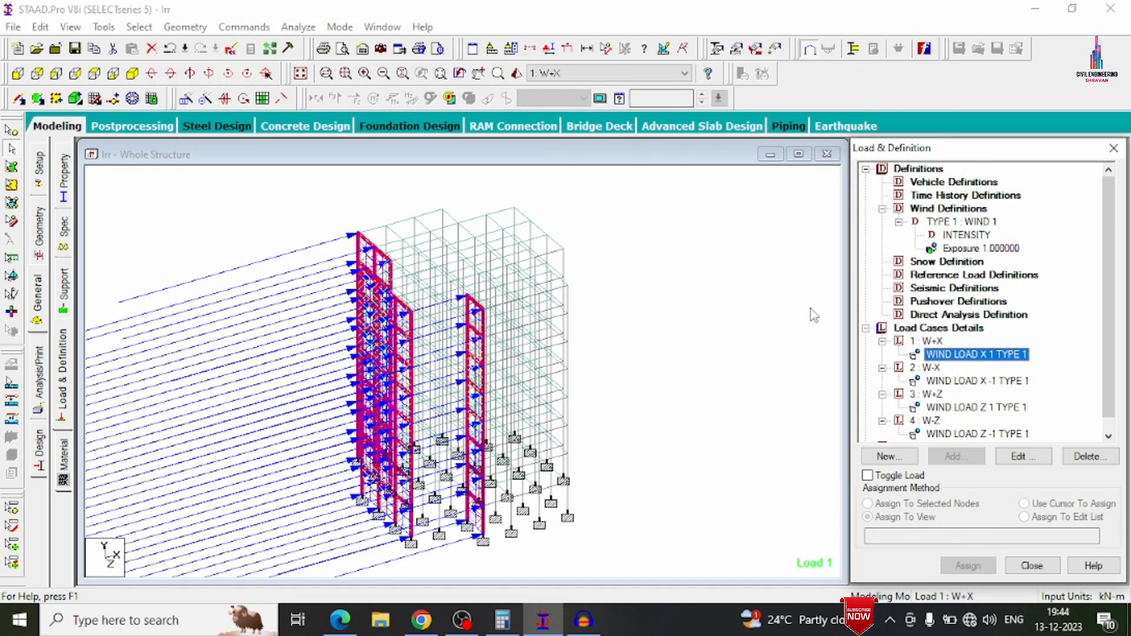
{"action": "left_click", "coordinate": [1002, 383]}
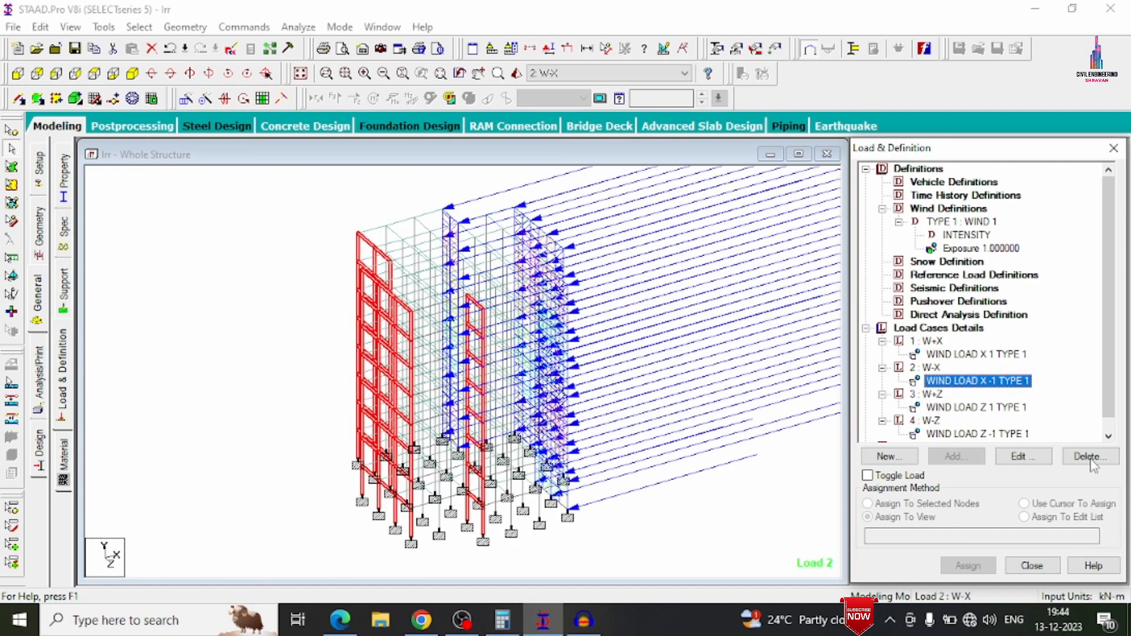
{"action": "left_click", "coordinate": [981, 408]}
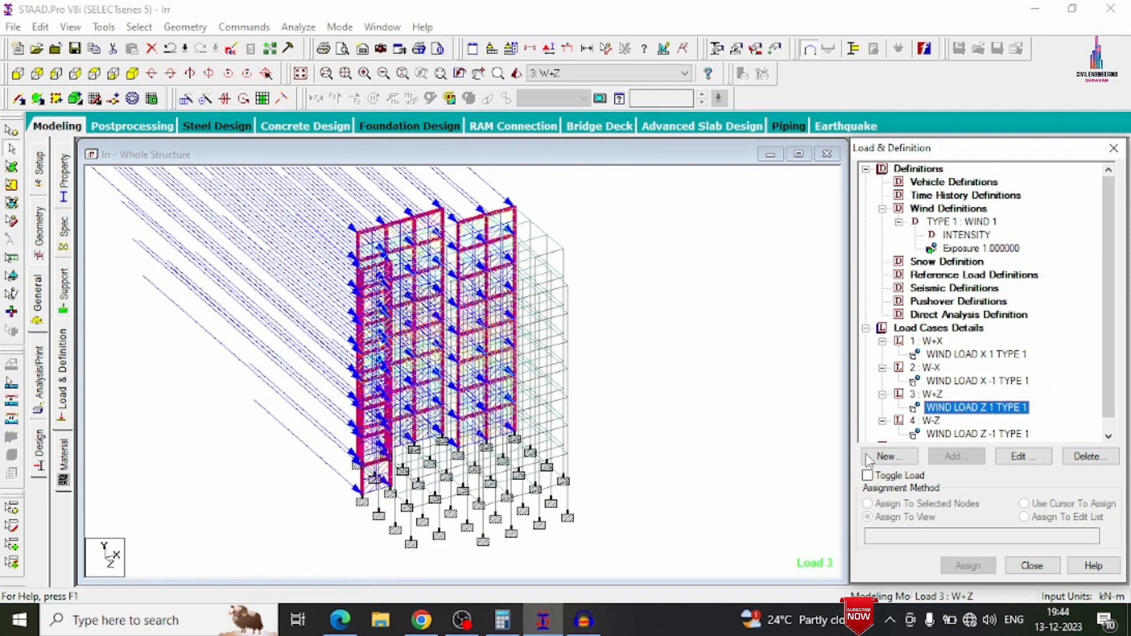
{"action": "left_click", "coordinate": [978, 434]}
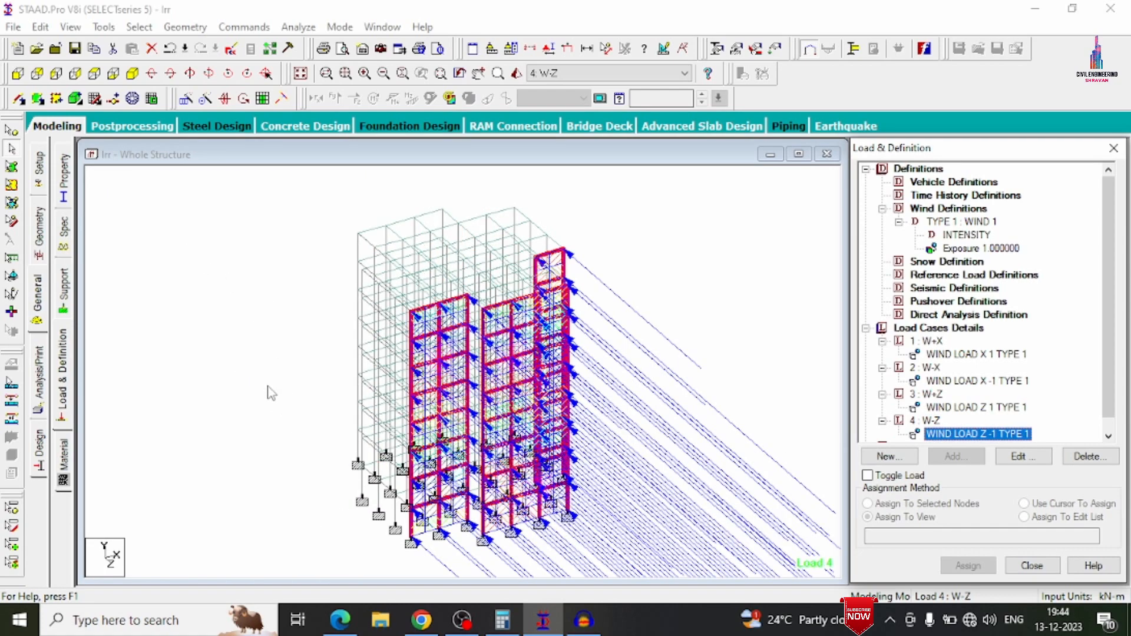
{"action": "left_click", "coordinate": [307, 405]}
{"action": "scroll", "coordinate": [799, 321], "scroll_direction": "down", "scroll_amount": 1}
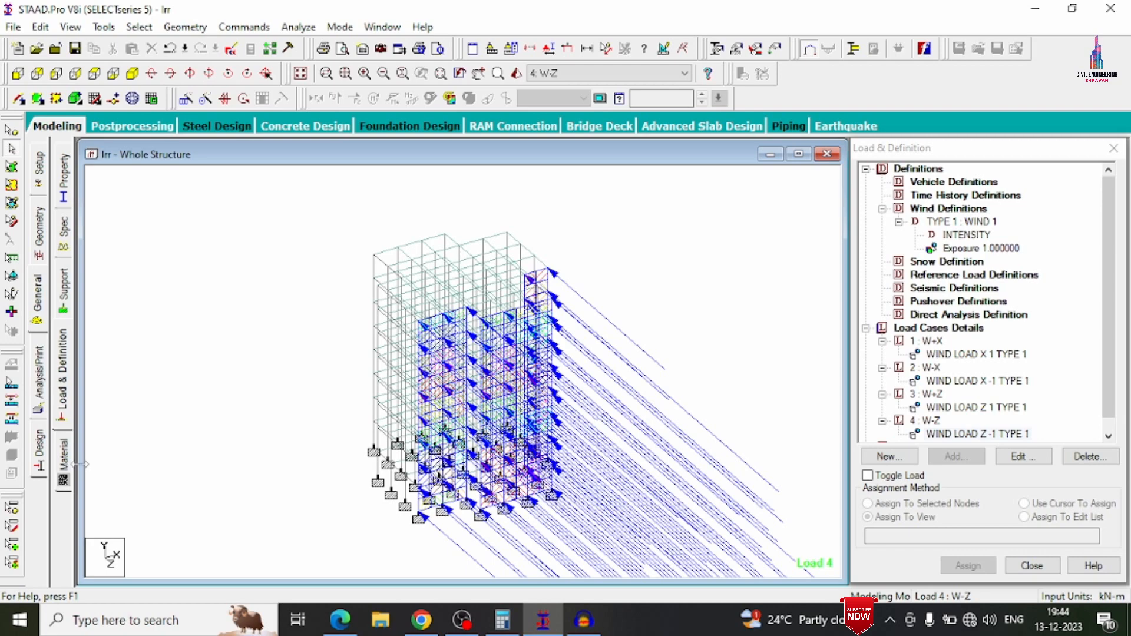
- Assign the CONCRETE material to all members in the view
{"action": "left_click", "coordinate": [63, 463]}
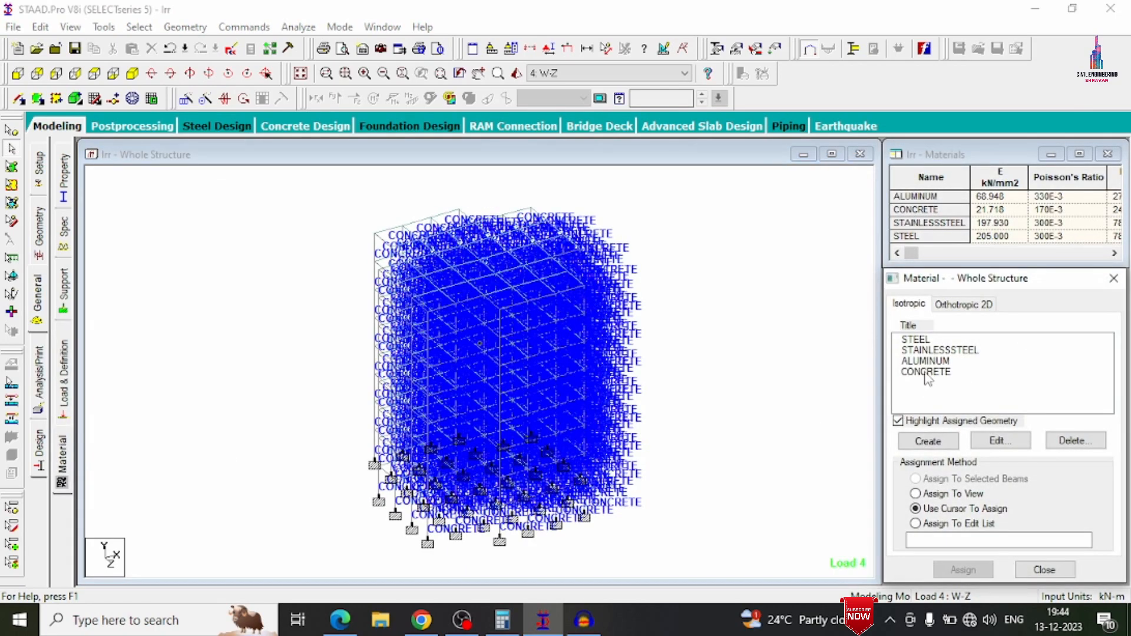
{"action": "left_click", "coordinate": [926, 372]}
{"action": "left_click", "coordinate": [934, 495]}
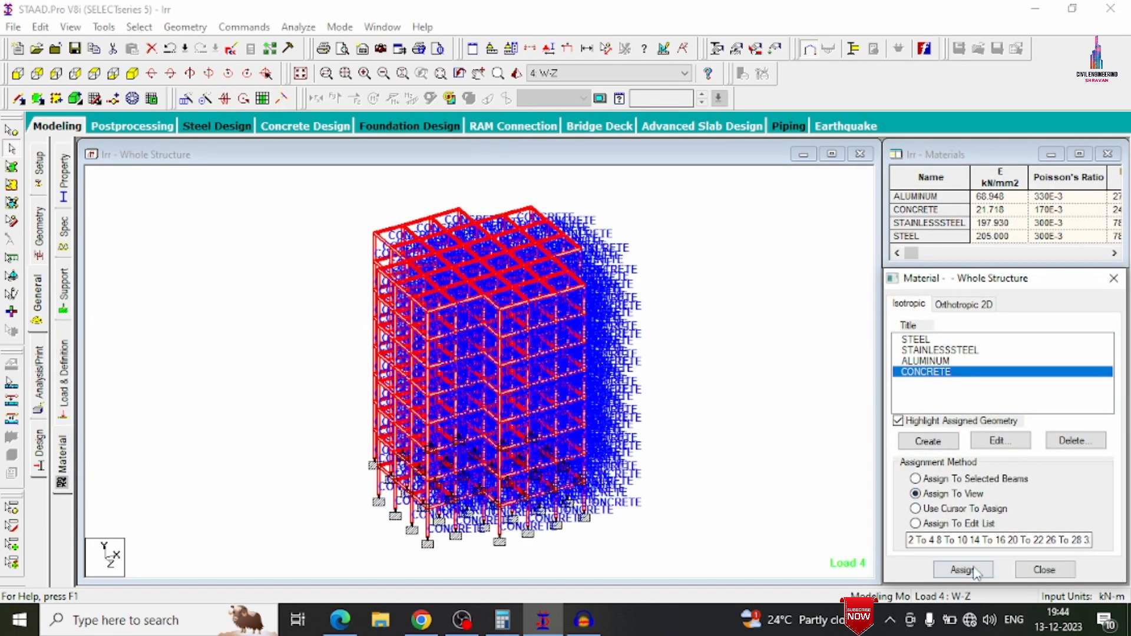
{"action": "left_click", "coordinate": [966, 569]}
{"action": "left_click", "coordinate": [1017, 469]}
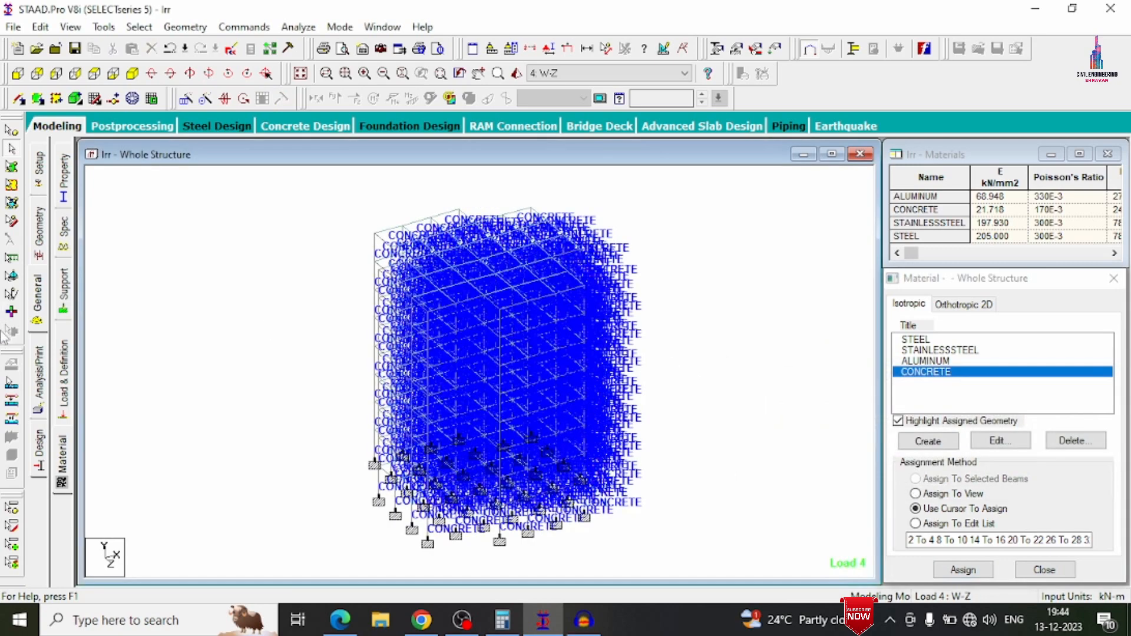
- Add a Perform Analysis command with the No Print option
{"action": "left_click", "coordinate": [39, 389]}
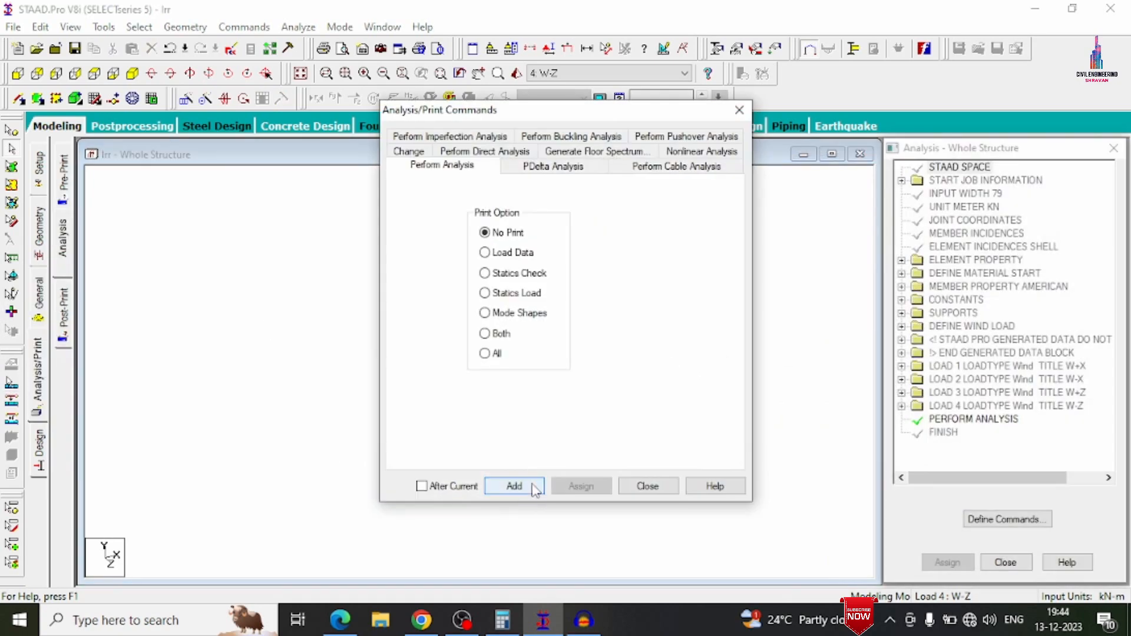
{"action": "left_click", "coordinate": [530, 486]}
{"action": "left_click", "coordinate": [649, 487]}
- Run the analysis and go to post-processing mode with all four wind load cases selected for the results
{"action": "left_click", "coordinate": [304, 27]}
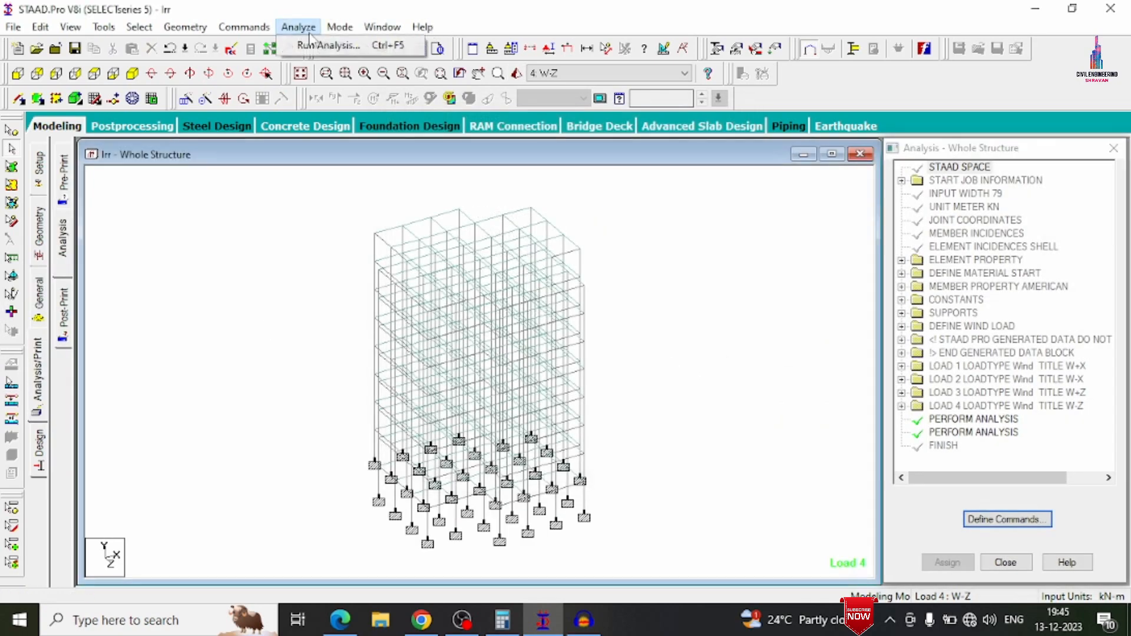
{"action": "left_click", "coordinate": [319, 41]}
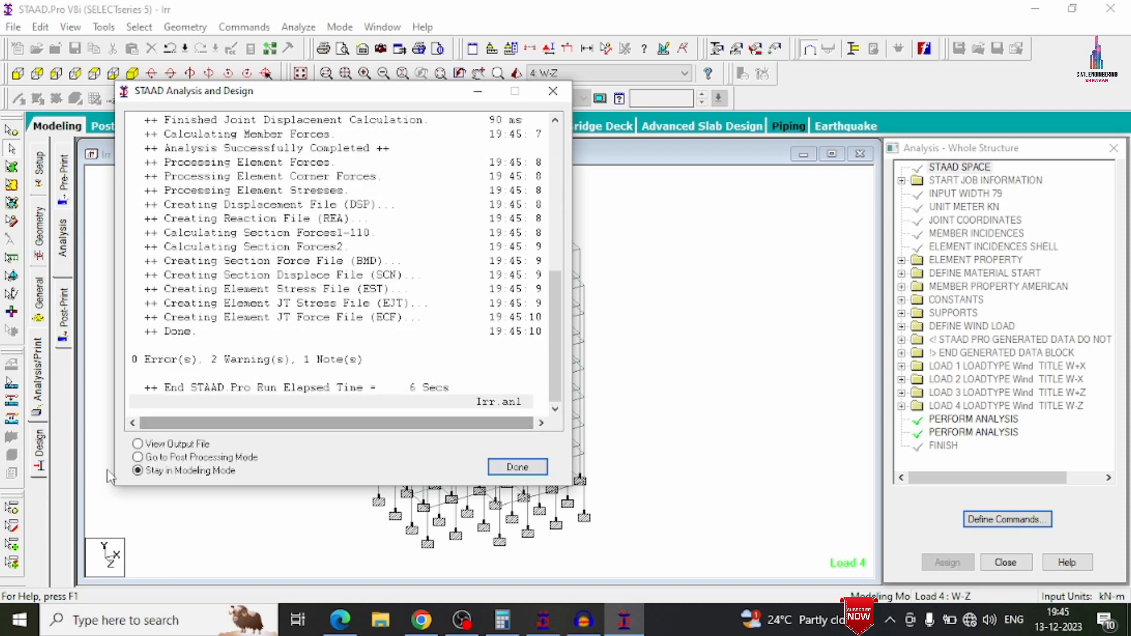
{"action": "left_click", "coordinate": [137, 458]}
{"action": "left_click", "coordinate": [507, 468]}
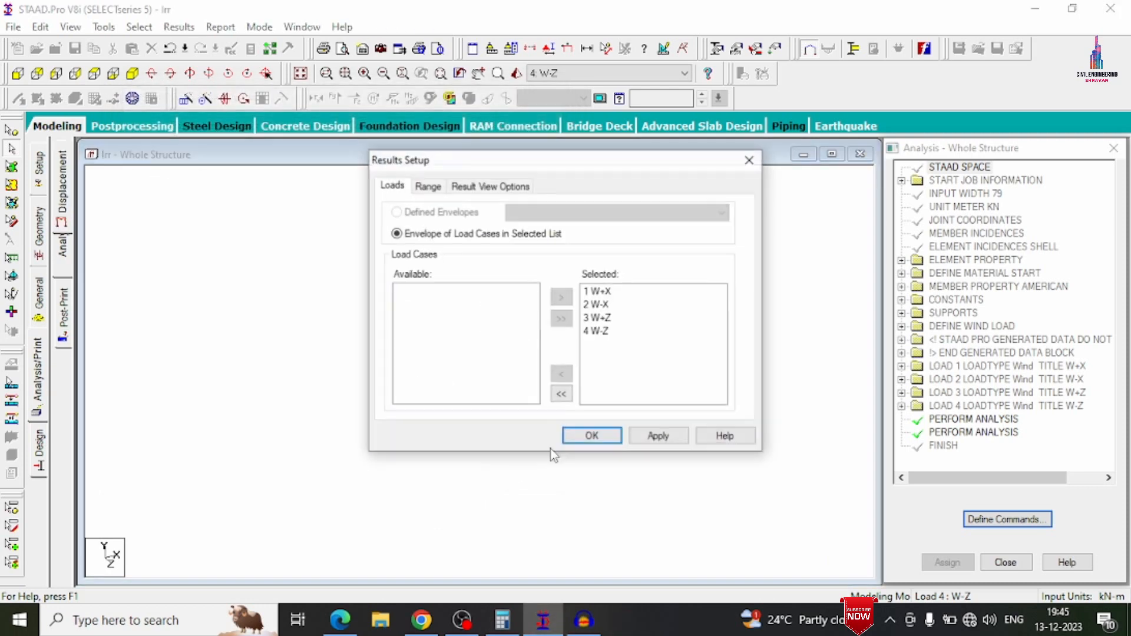
{"action": "left_click", "coordinate": [592, 436]}
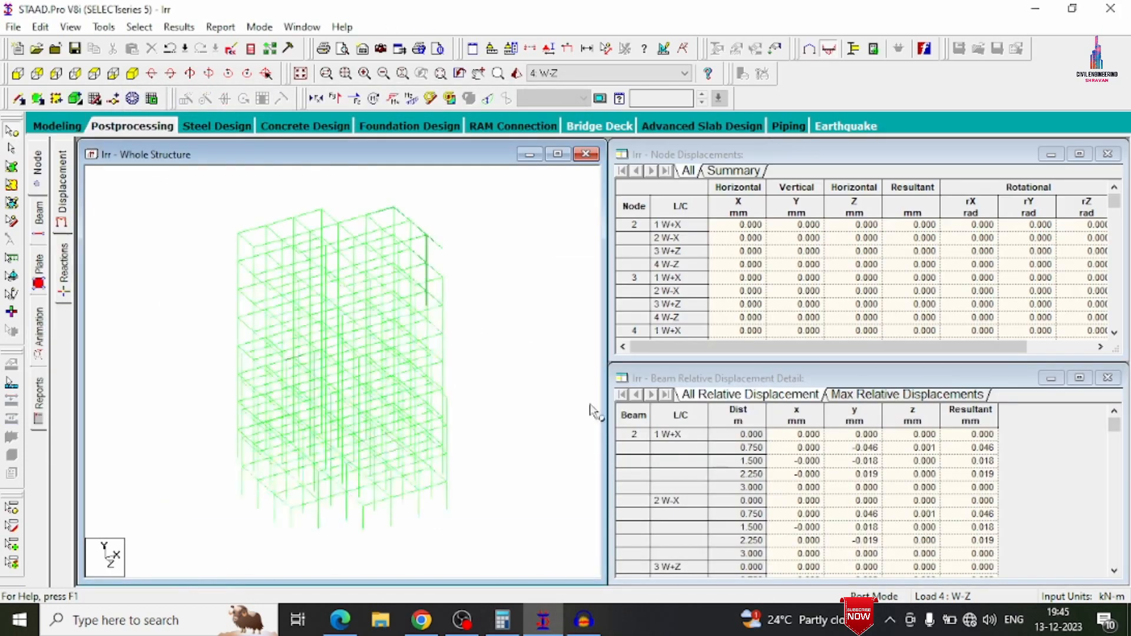
- Maximize the structure view and examine the displaced shape for W+X and W-X in front elevation
{"action": "left_click", "coordinate": [557, 154]}
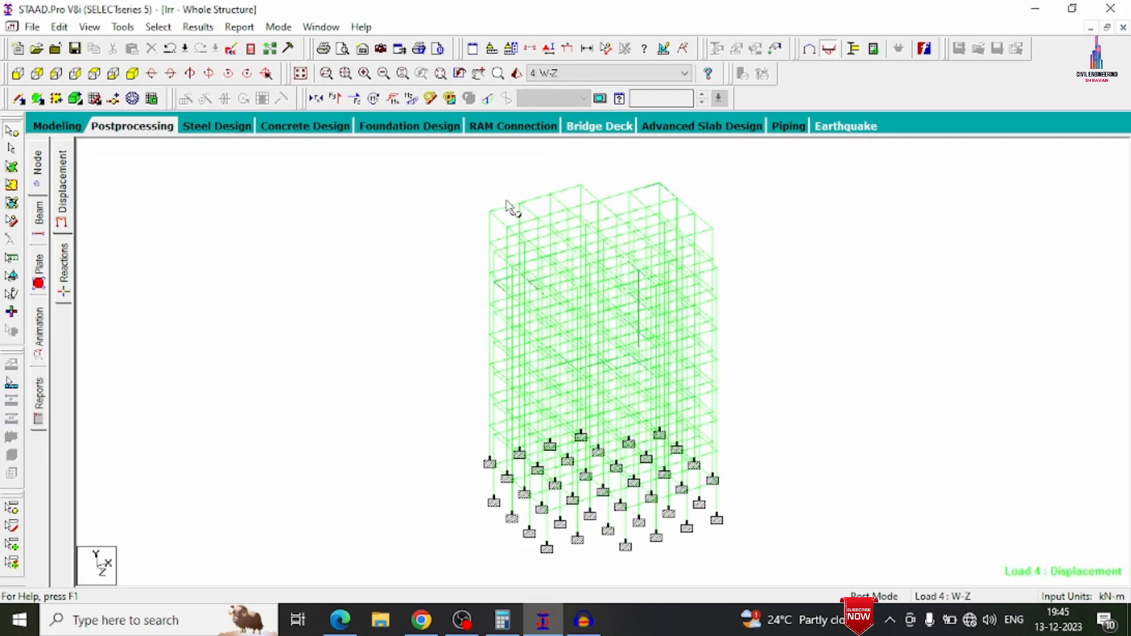
{"action": "left_click", "coordinate": [557, 73]}
{"action": "left_click", "coordinate": [556, 87]}
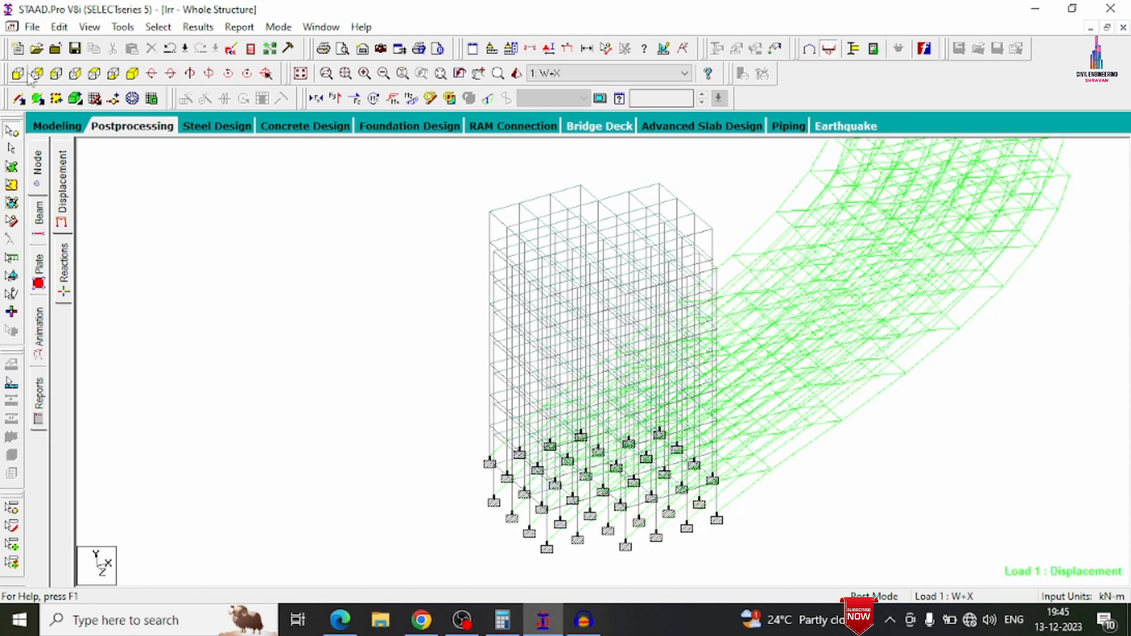
{"action": "left_click", "coordinate": [28, 75]}
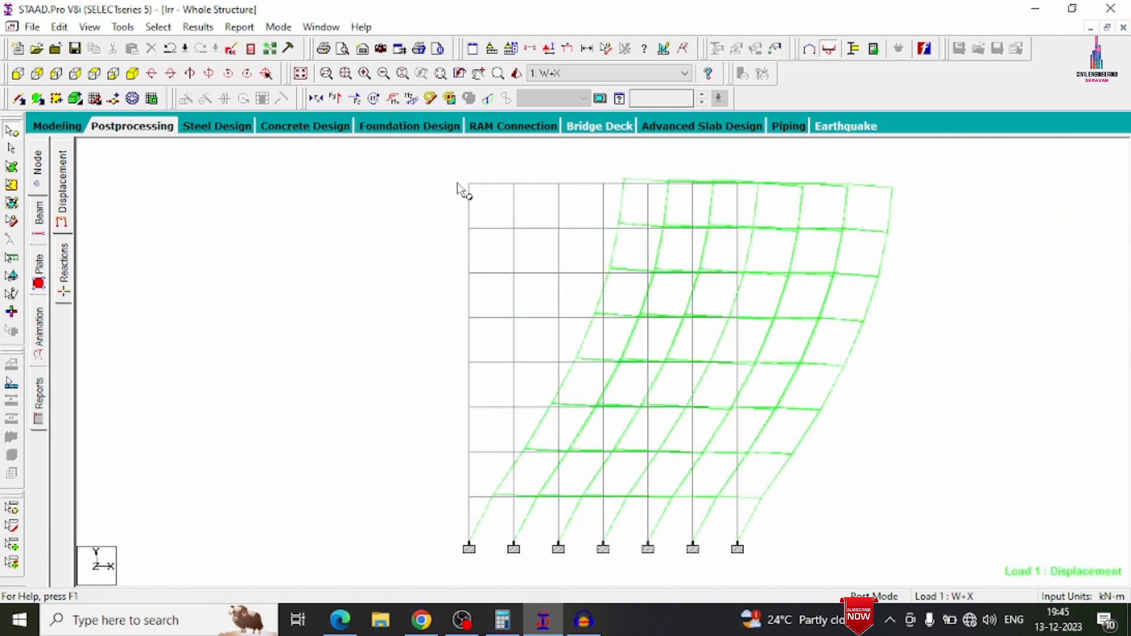
{"action": "left_click", "coordinate": [548, 74]}
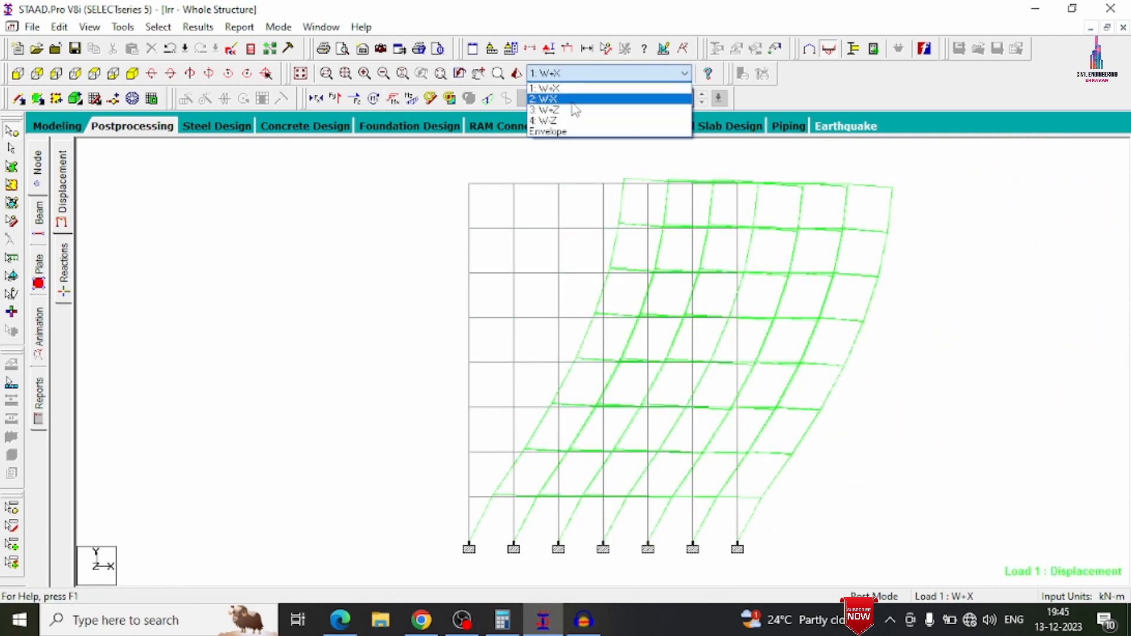
{"action": "left_click", "coordinate": [554, 101]}
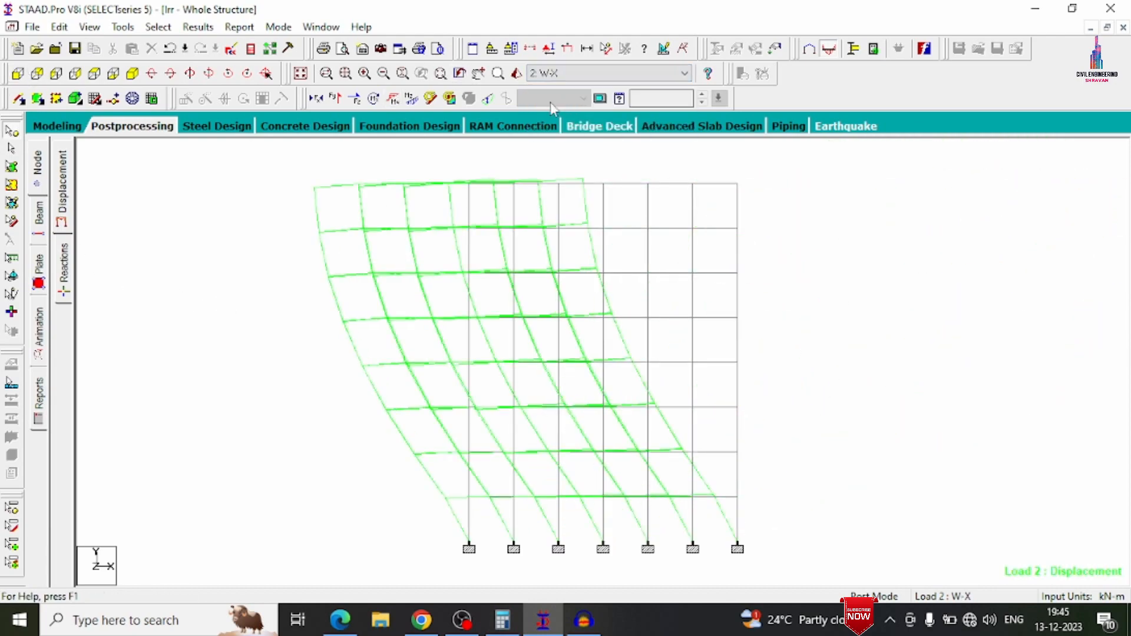
- Examine the displaced shape for W+Z and W-Z in side elevation, then return to the isometric view
{"action": "left_click", "coordinate": [132, 74]}
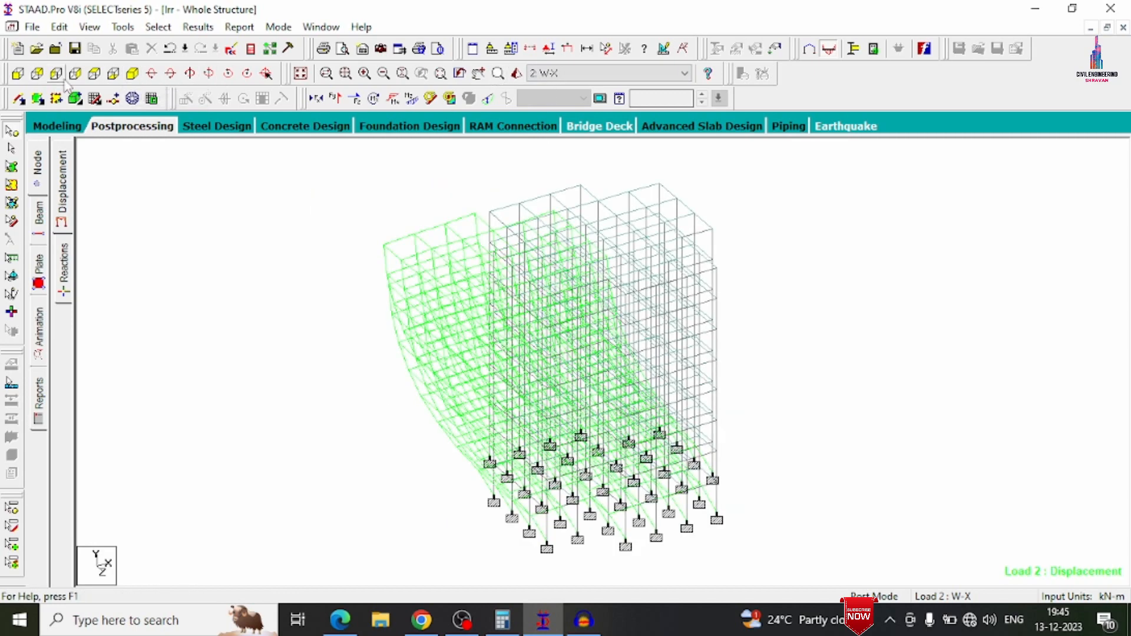
{"action": "left_click", "coordinate": [73, 76]}
{"action": "left_click", "coordinate": [538, 81]}
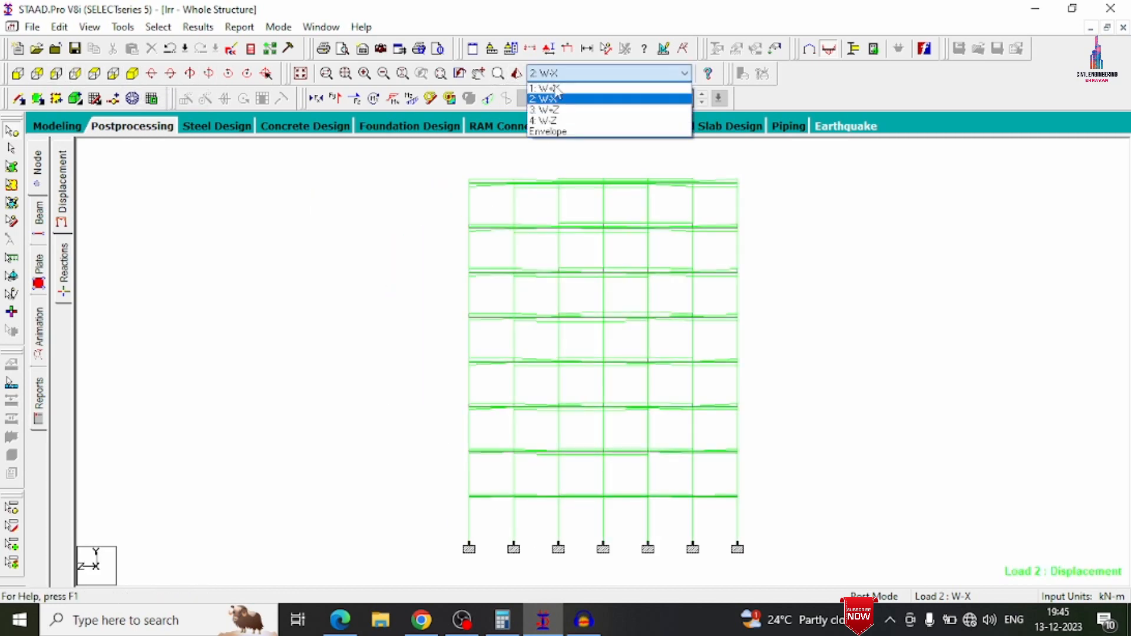
{"action": "left_click", "coordinate": [545, 108]}
{"action": "left_click", "coordinate": [548, 76]}
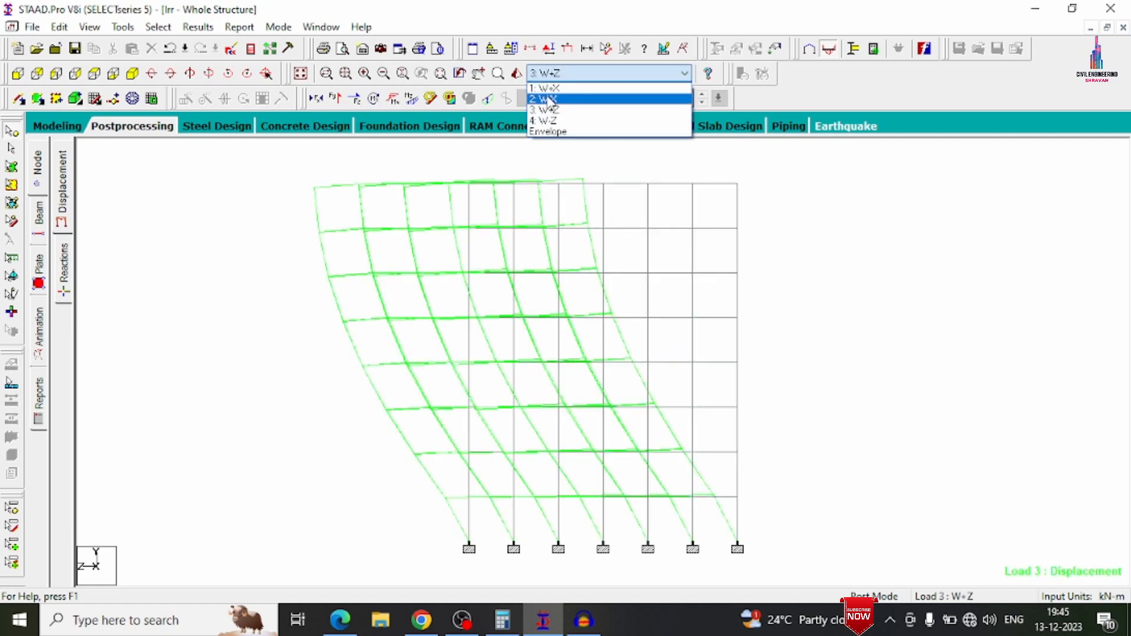
{"action": "left_click", "coordinate": [557, 121]}
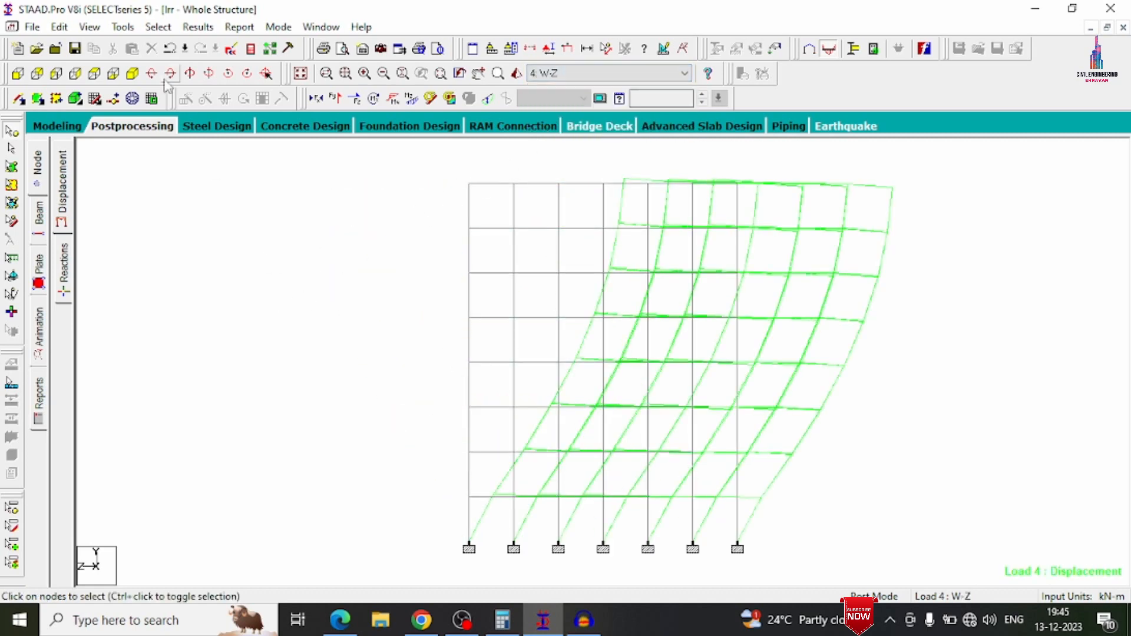
{"action": "left_click", "coordinate": [132, 73]}
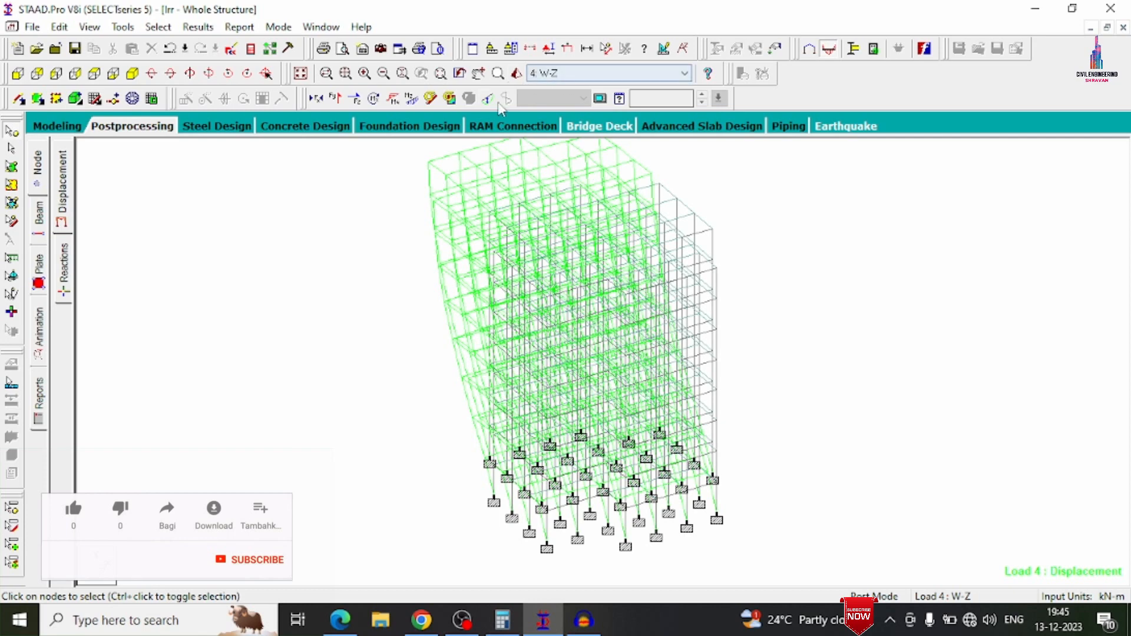
- Hide the displacement diagram and inspect the Shear Y diagram for load case W+X, turning it off when done
{"action": "double_click", "coordinate": [489, 99]}
{"action": "left_click", "coordinate": [489, 99]}
{"action": "left_click", "coordinate": [566, 73]}
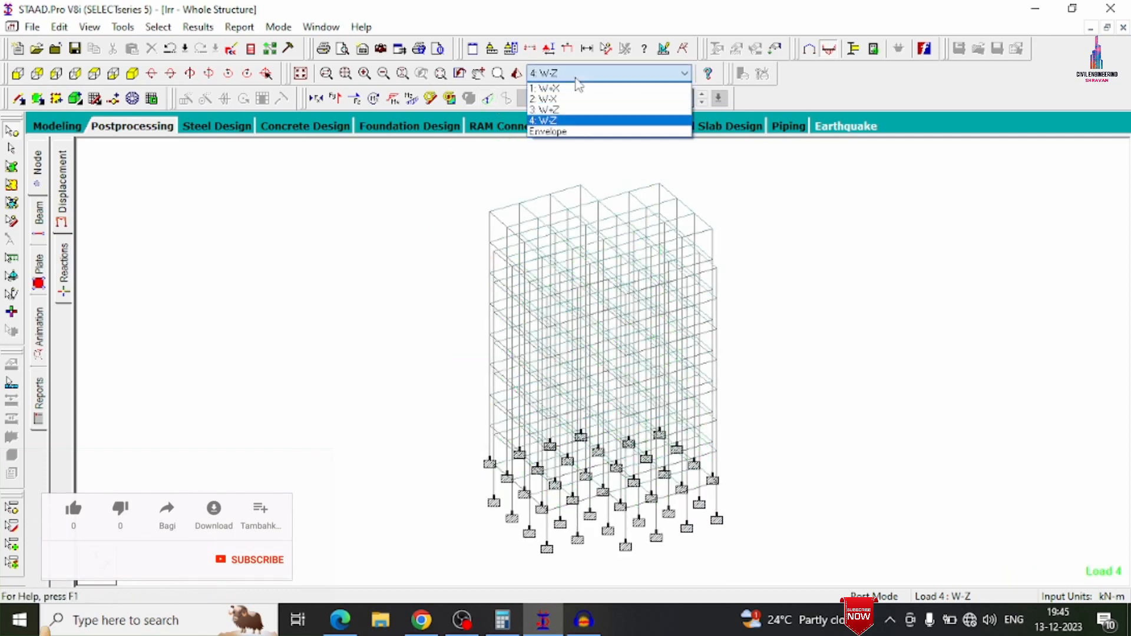
{"action": "left_click", "coordinate": [554, 84]}
{"action": "left_click", "coordinate": [335, 99]}
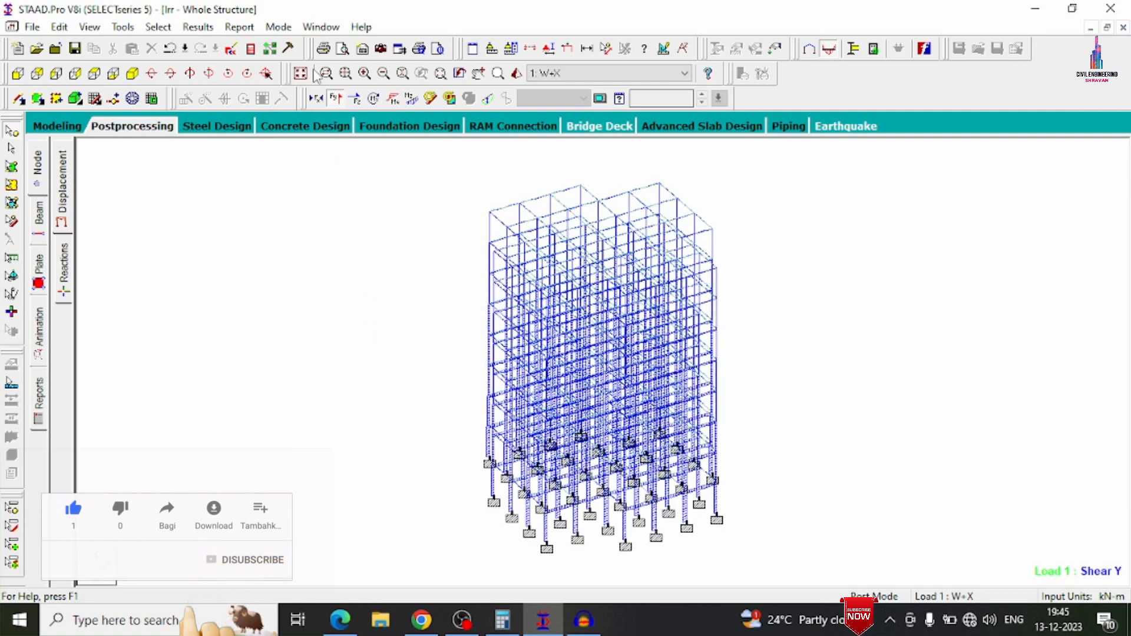
{"action": "left_click", "coordinate": [336, 99]}
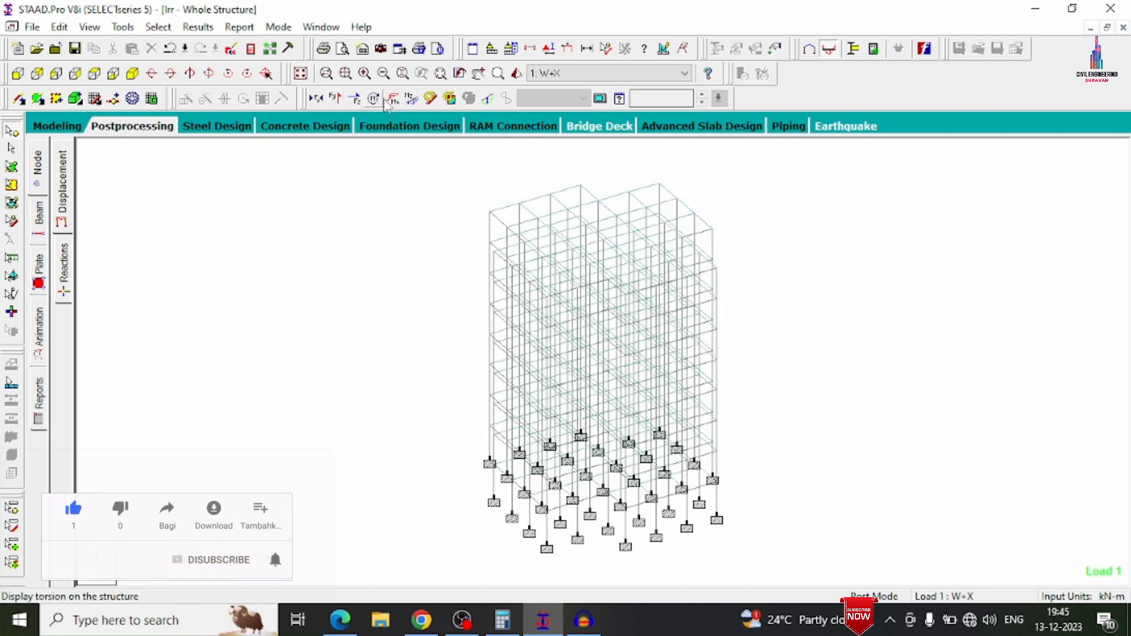
- Display the Bending Z diagram on the structure for load cases W+X and W+Z
{"action": "left_click", "coordinate": [412, 98]}
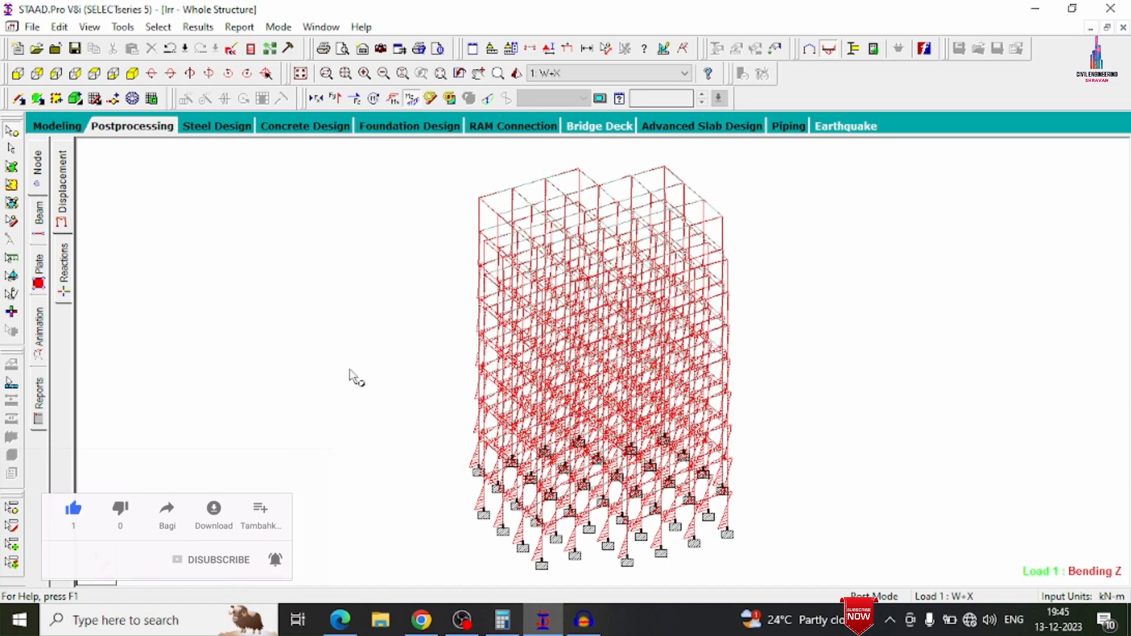
{"action": "left_click", "coordinate": [590, 73]}
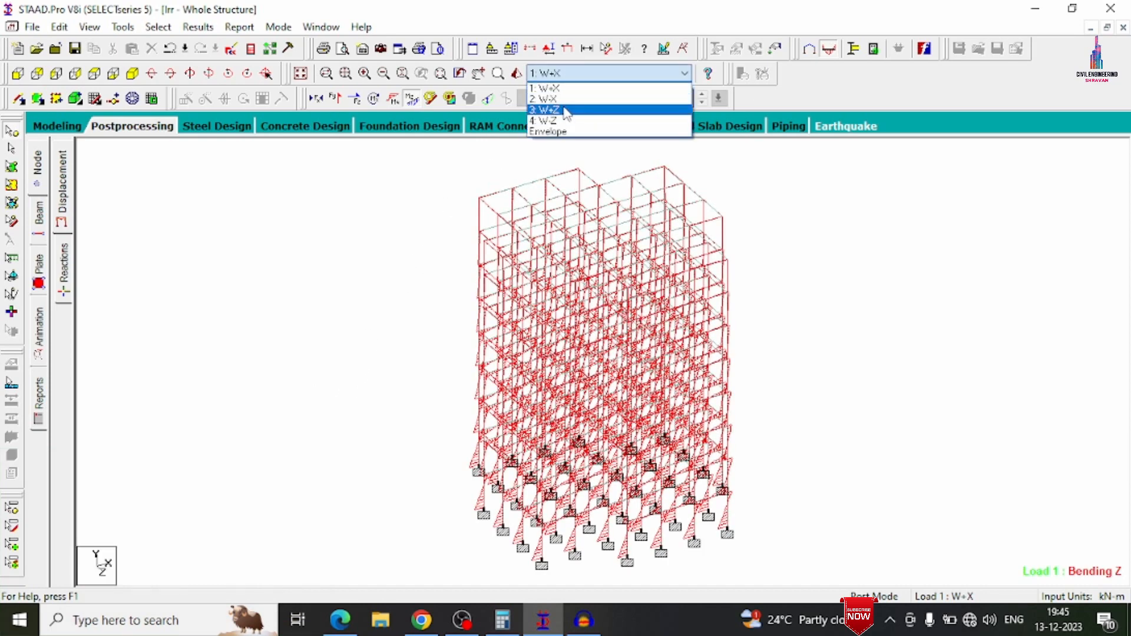
{"action": "left_click", "coordinate": [567, 101]}
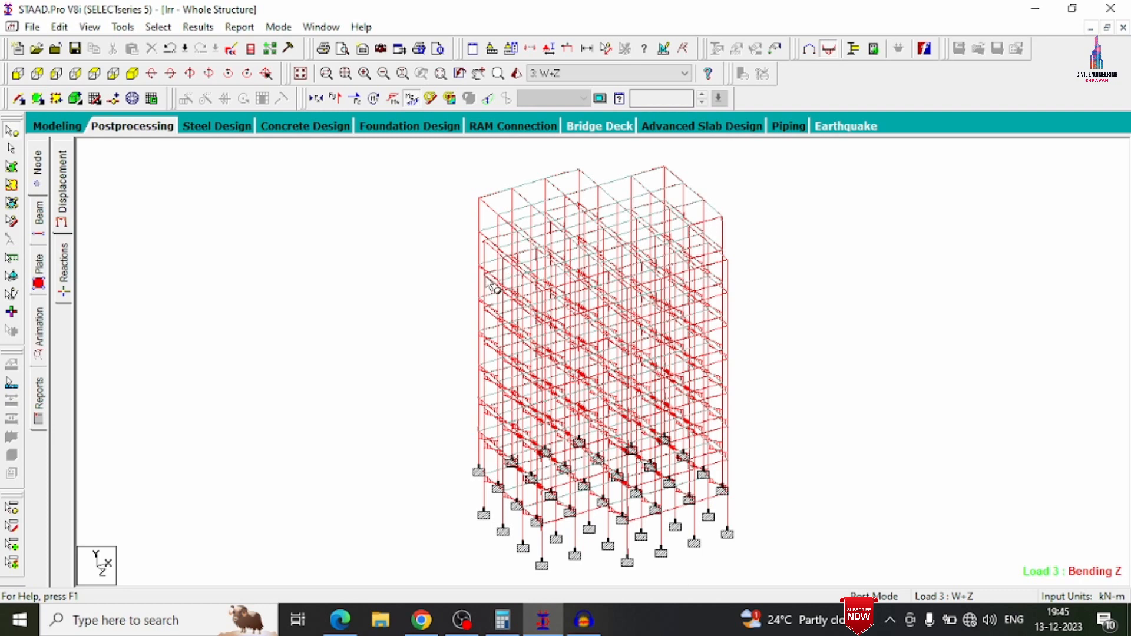
- Display the plate stress contour for load case W+X with the Max Absolute stress type
{"action": "left_click", "coordinate": [40, 284]}
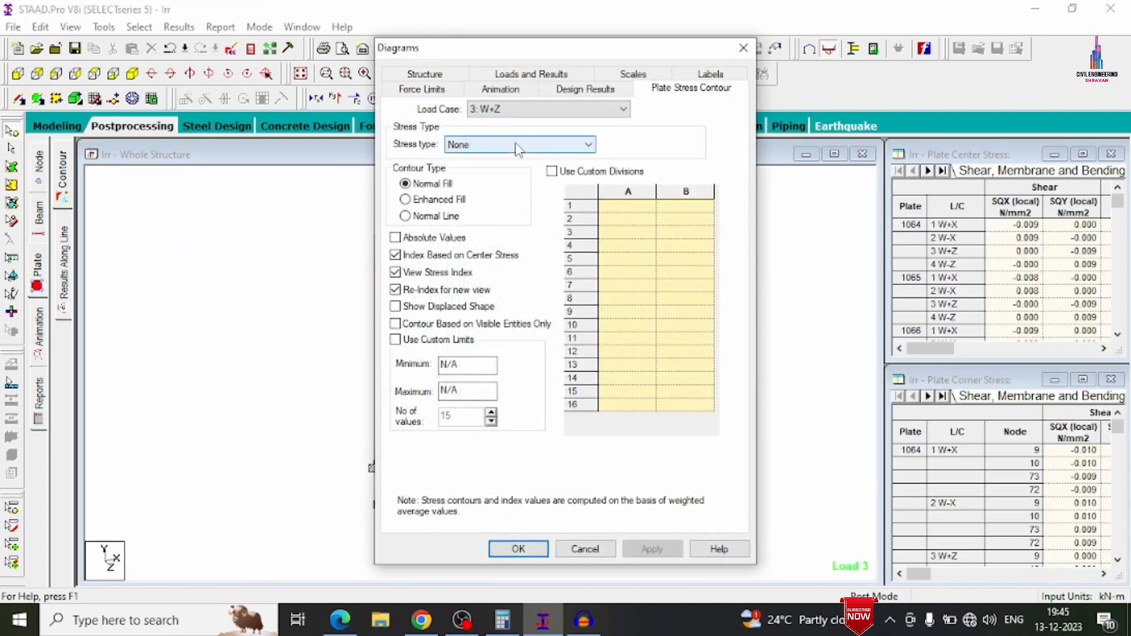
{"action": "left_click", "coordinate": [513, 110]}
{"action": "left_click", "coordinate": [506, 120]}
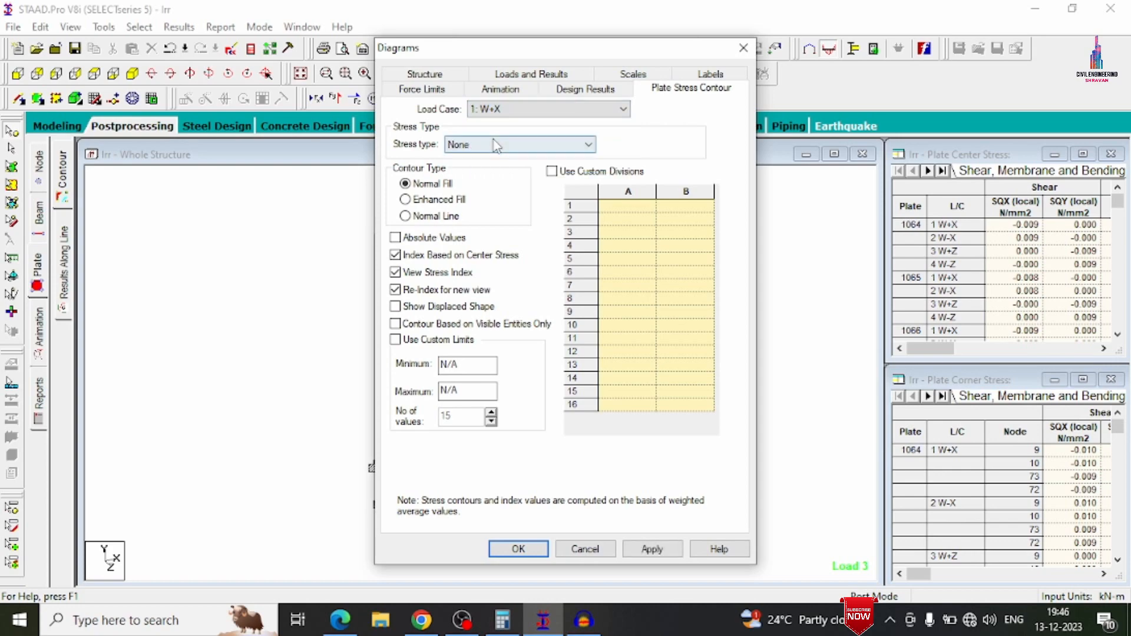
{"action": "left_click", "coordinate": [495, 146]}
{"action": "left_click", "coordinate": [506, 166]}
{"action": "left_click", "coordinate": [646, 551]}
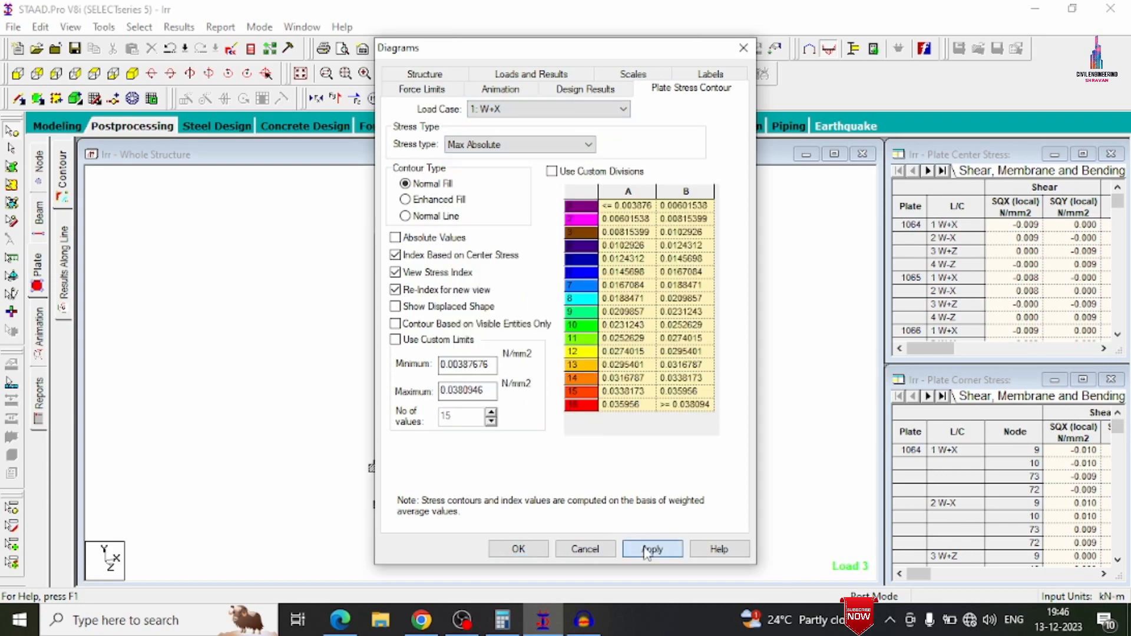
{"action": "left_click", "coordinate": [518, 548]}
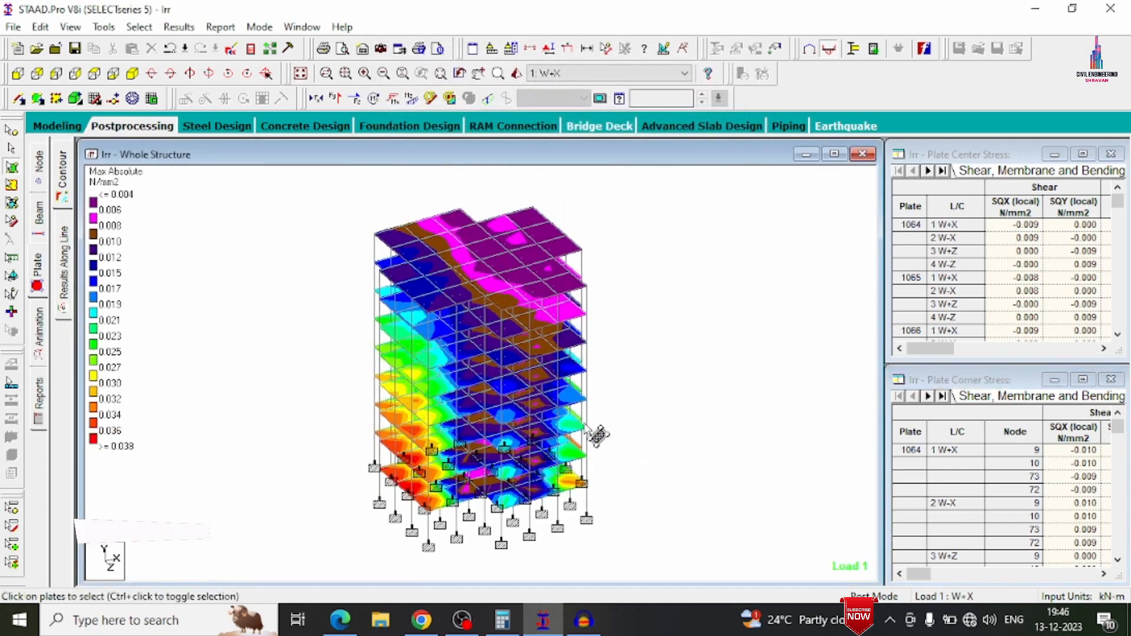
- Examine the Max Absolute plate stress contours for load cases W-X, W+Z and W-Z in turn
{"action": "left_click", "coordinate": [575, 73]}
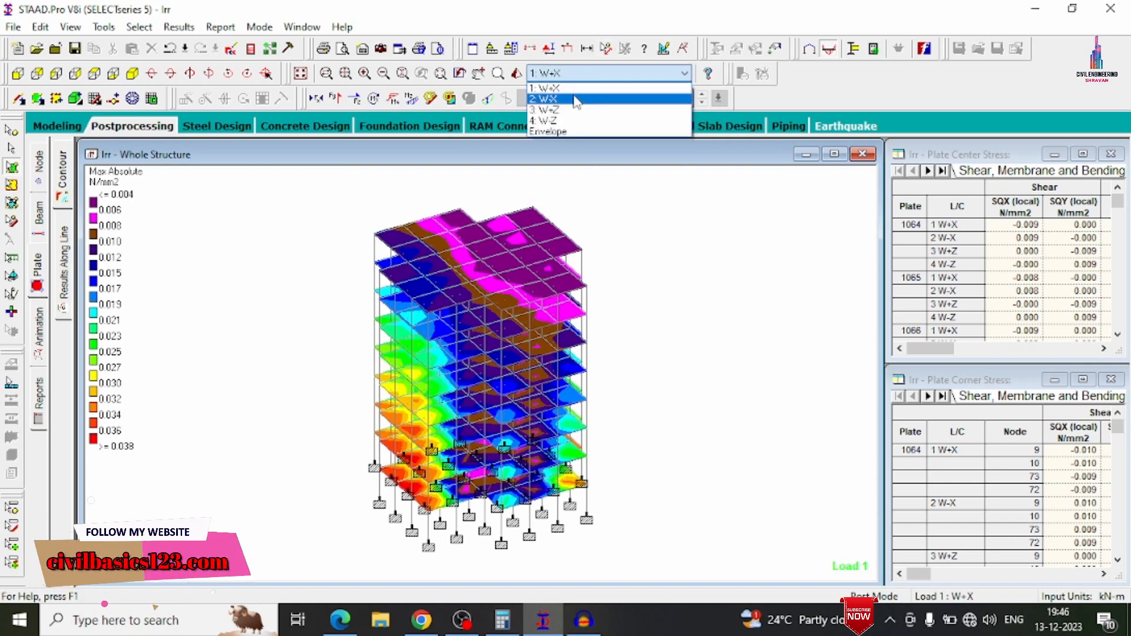
{"action": "left_click", "coordinate": [574, 99]}
{"action": "left_click", "coordinate": [575, 73]}
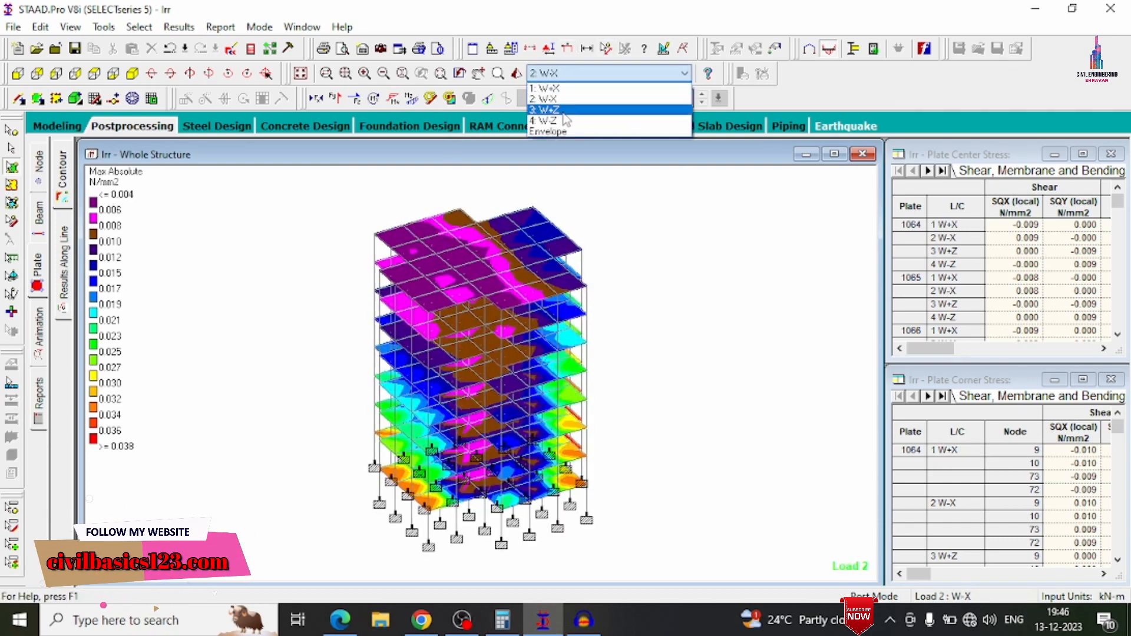
{"action": "left_click", "coordinate": [548, 110]}
{"action": "left_click", "coordinate": [576, 73]}
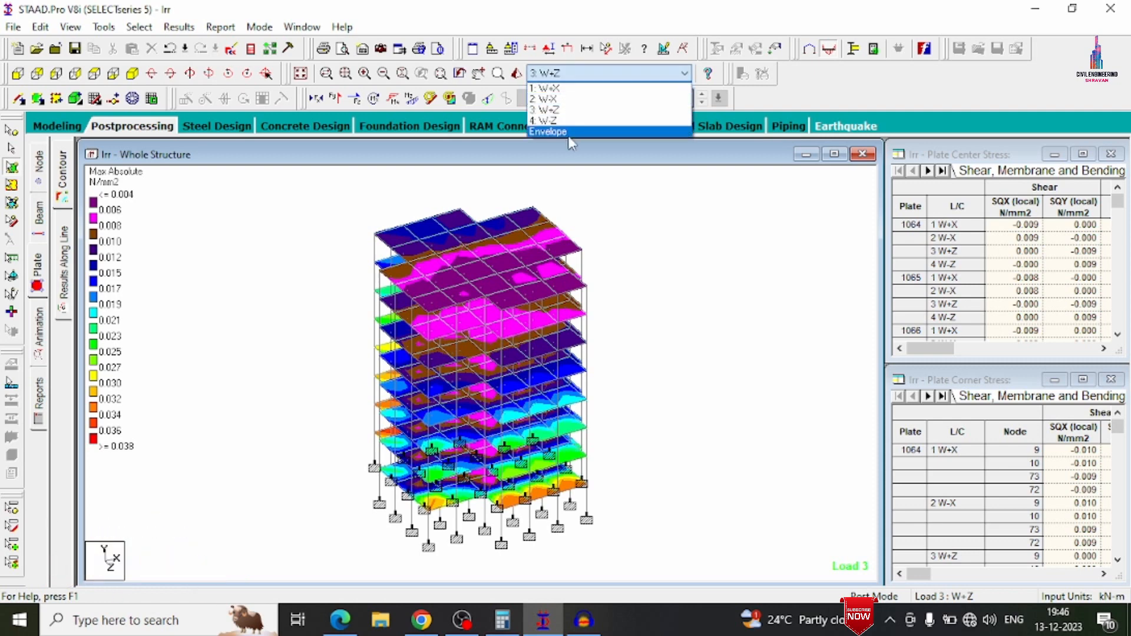
{"action": "left_click", "coordinate": [548, 121]}
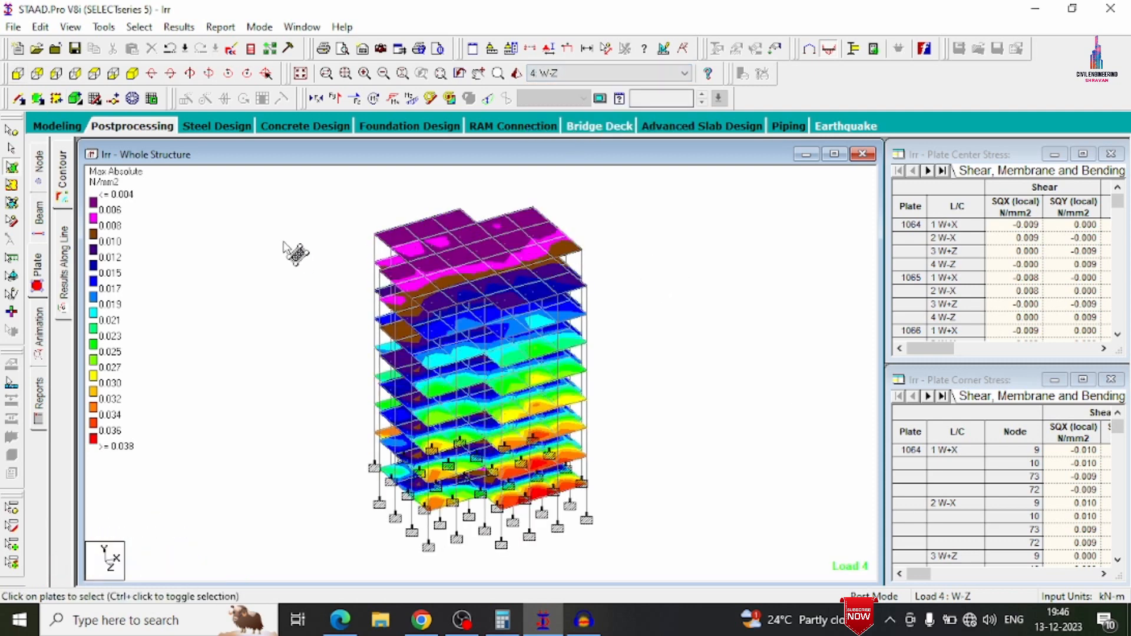